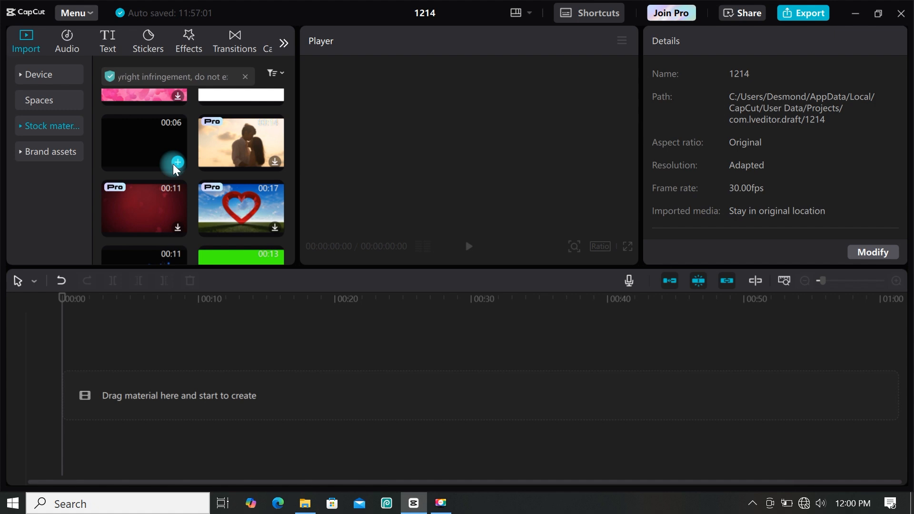
# - Add the black stock clip and a default text to the timeline, extending the text to the end of the black clip
pyautogui.click(174, 164)
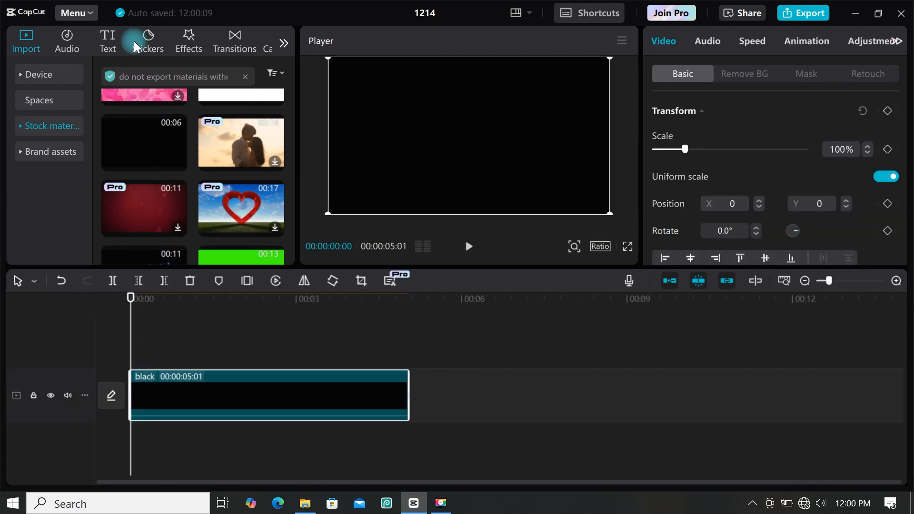
pyautogui.click(113, 40)
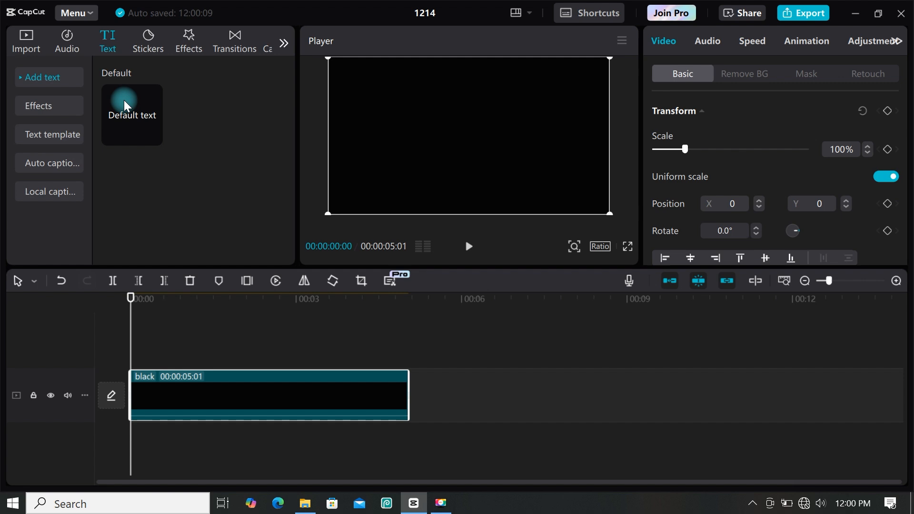
pyautogui.click(153, 137)
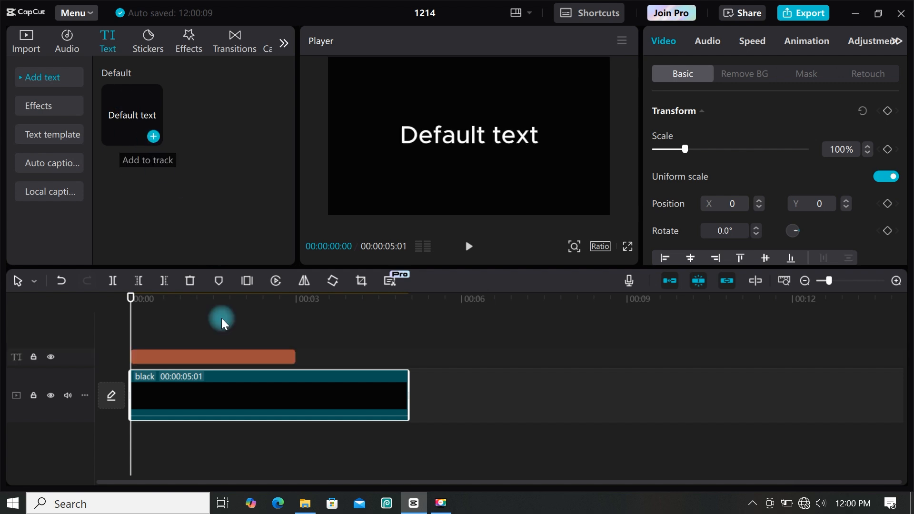
pyautogui.click(296, 356)
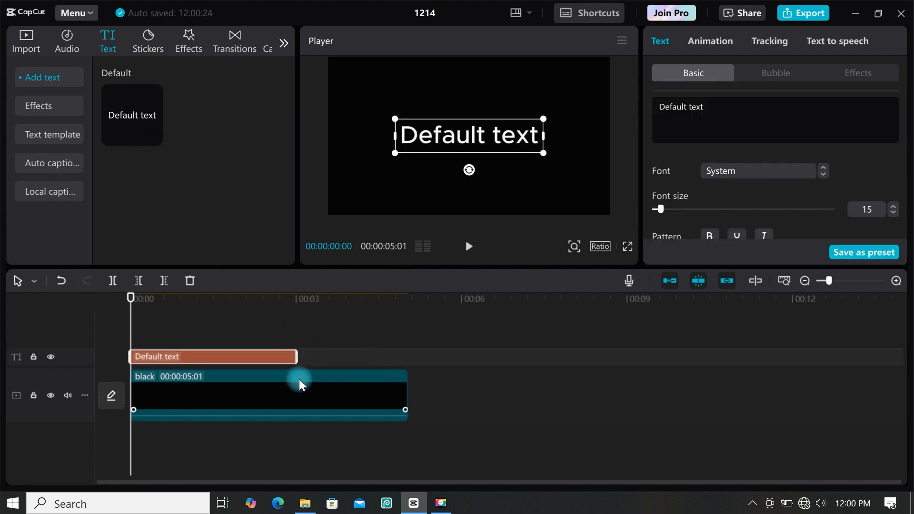
pyautogui.moveTo(296, 356); pyautogui.dragTo(408, 356)
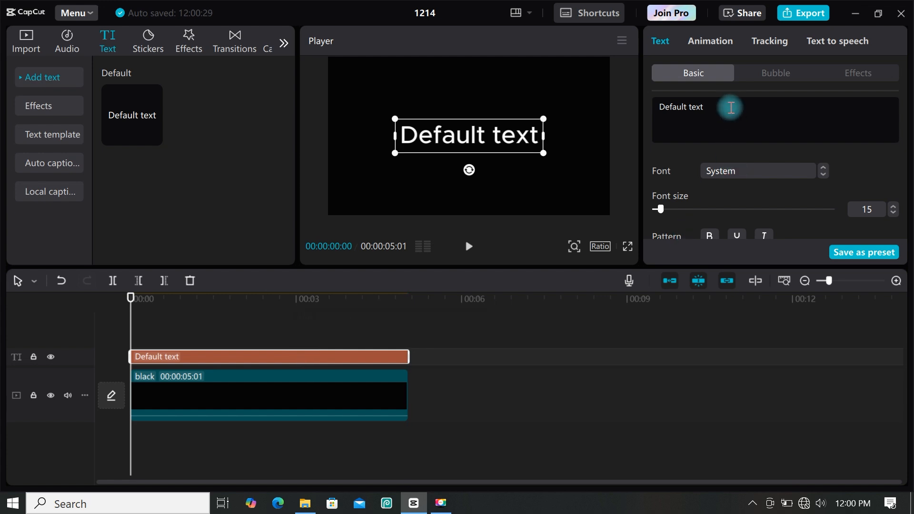
# - Change the text to FUSION, set its font to sequel100wide-75 and place it horizontally centred, slightly above the middle of the frame
pyautogui.moveTo(728, 106); pyautogui.dragTo(641, 107)
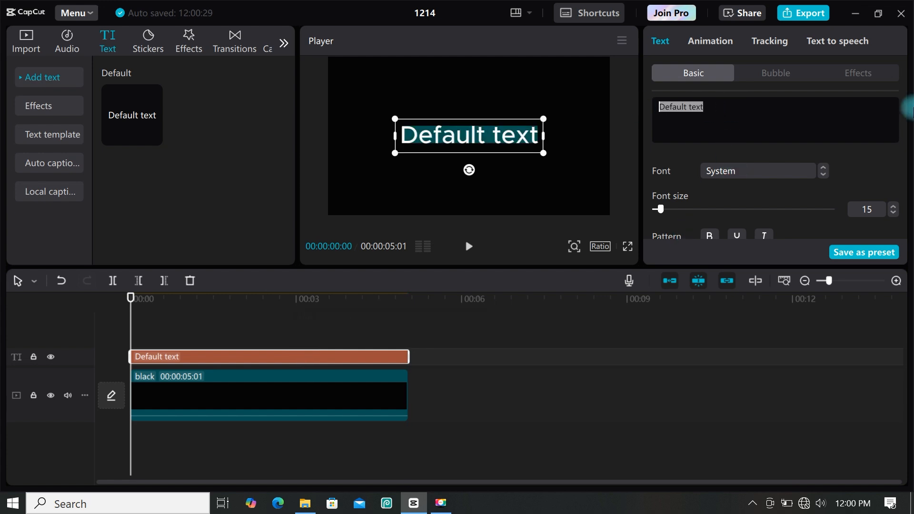
pyautogui.write('FUSION')
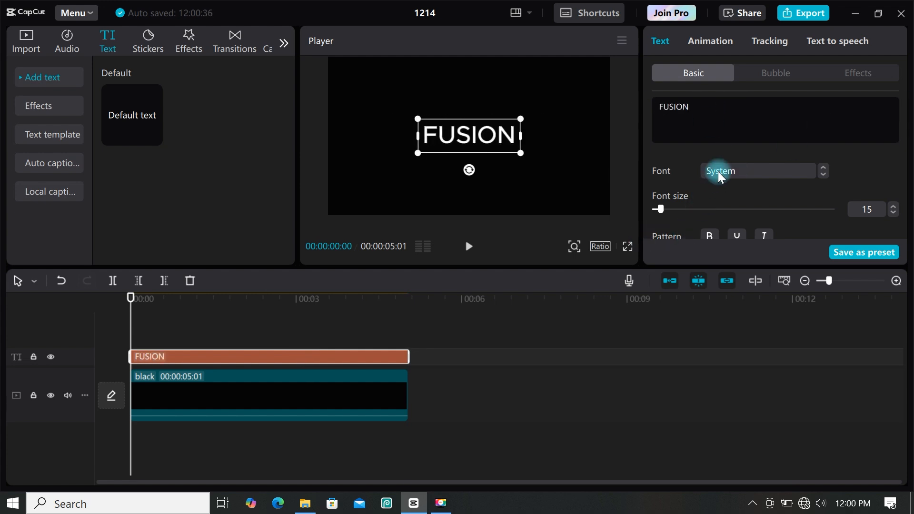
pyautogui.click(718, 171)
pyautogui.click(751, 128)
pyautogui.moveTo(524, 117); pyautogui.dragTo(508, 130)
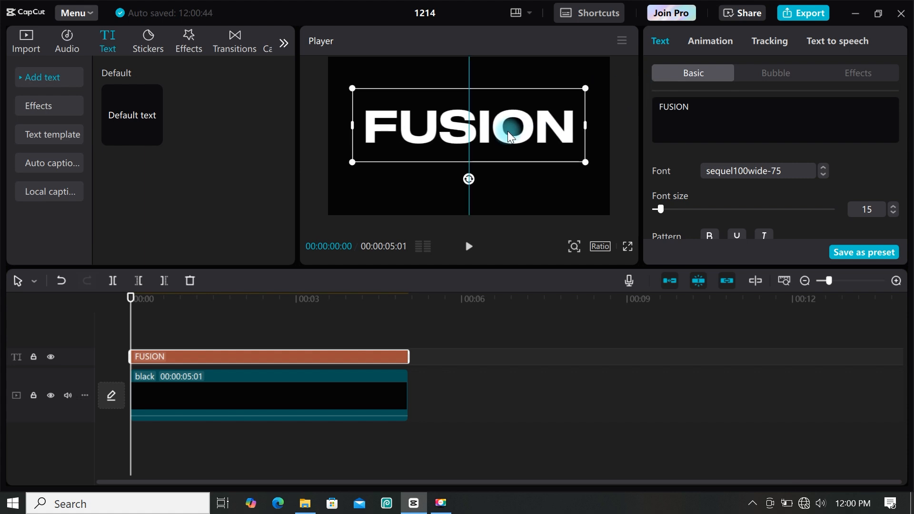
# - Import the city skyline sunset video from the computer into the project media
pyautogui.click(26, 40)
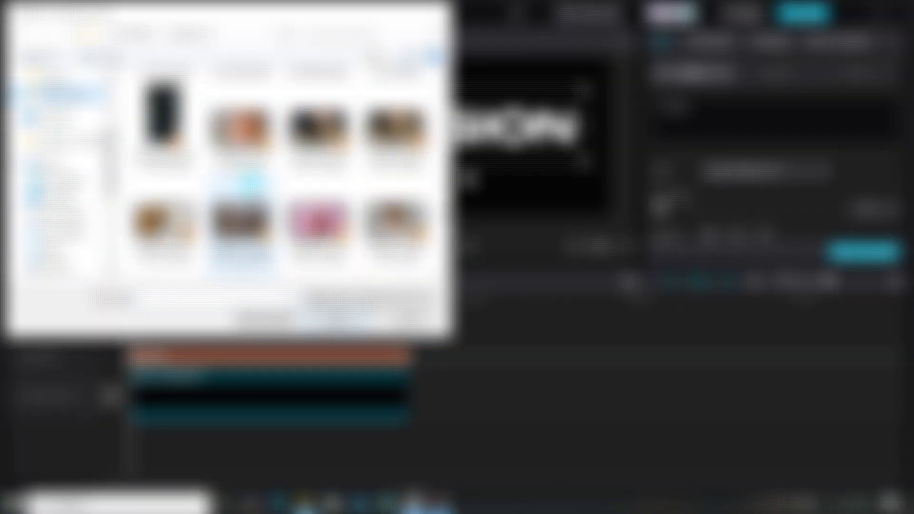
pyautogui.scroll(-10, 281, 181)
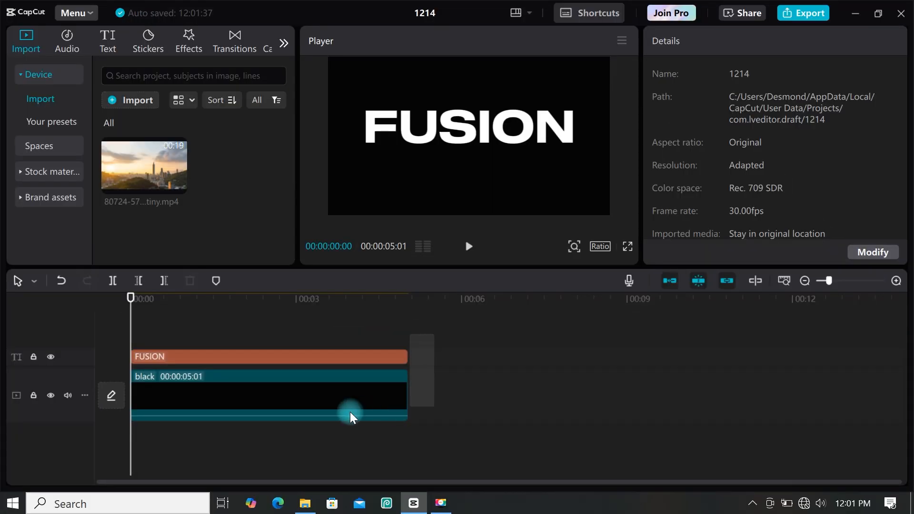
# - Combine the FUSION text and the black clip into a compound clip
pyautogui.click(164, 418)
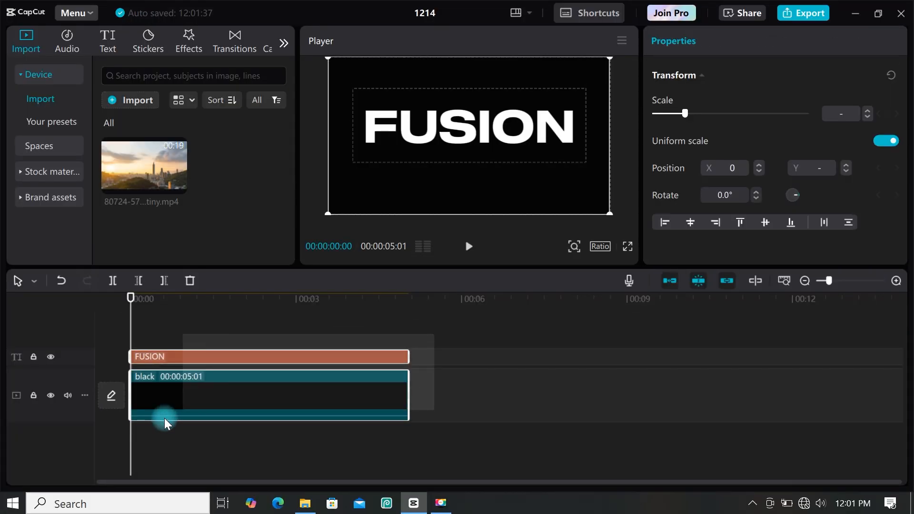
pyautogui.rightClick(184, 394)
pyautogui.click(245, 344)
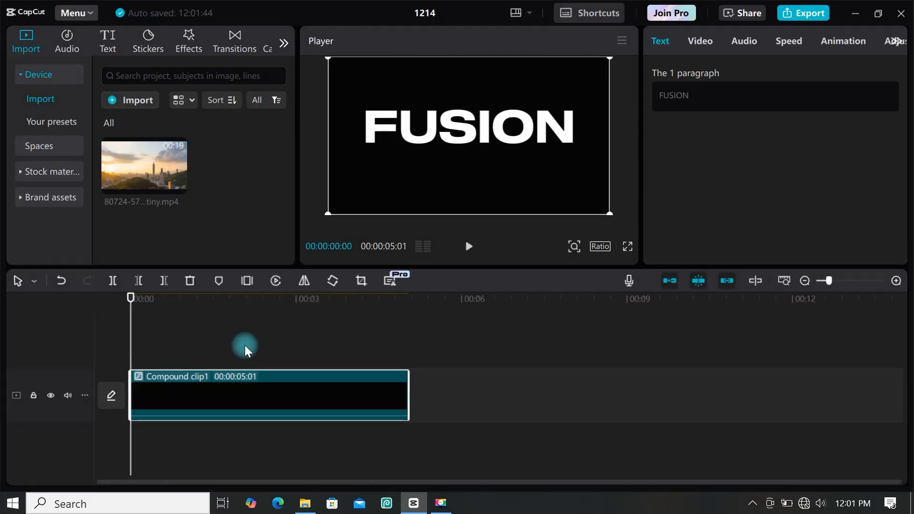
# - Place the skyline video on the track above the compound clip from 00:00 and trim its end to 00:00:05:01
pyautogui.moveTo(176, 183); pyautogui.dragTo(122, 337)
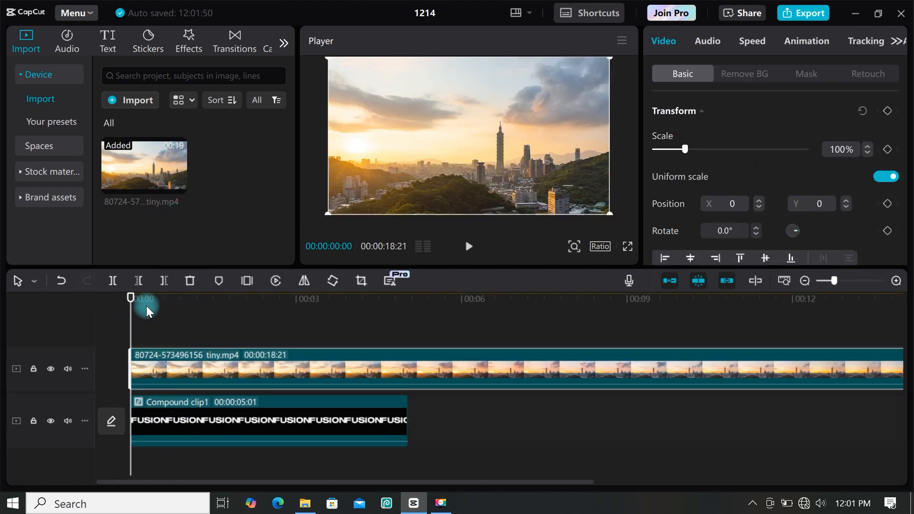
pyautogui.moveTo(147, 305); pyautogui.dragTo(422, 383)
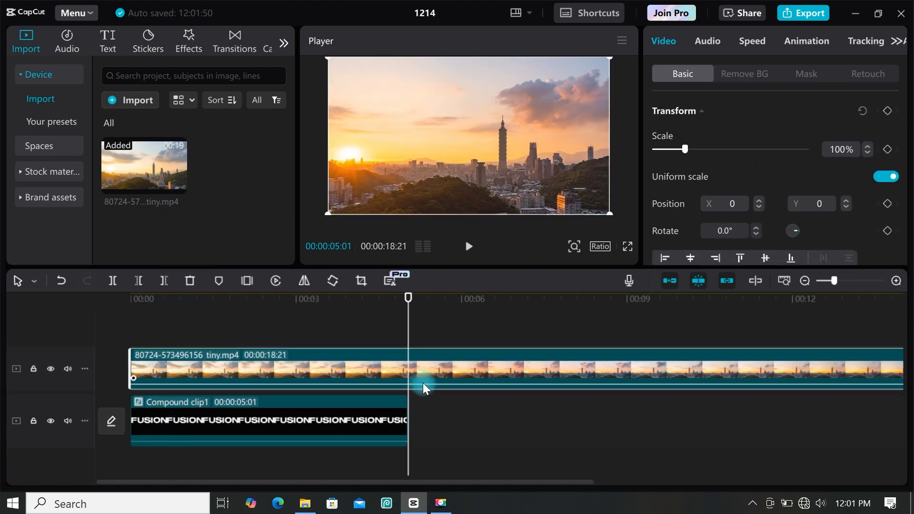
pyautogui.click(164, 280)
# - Turn on Blend for the skyline clip and set its blend mode to Multiply
pyautogui.click(307, 339)
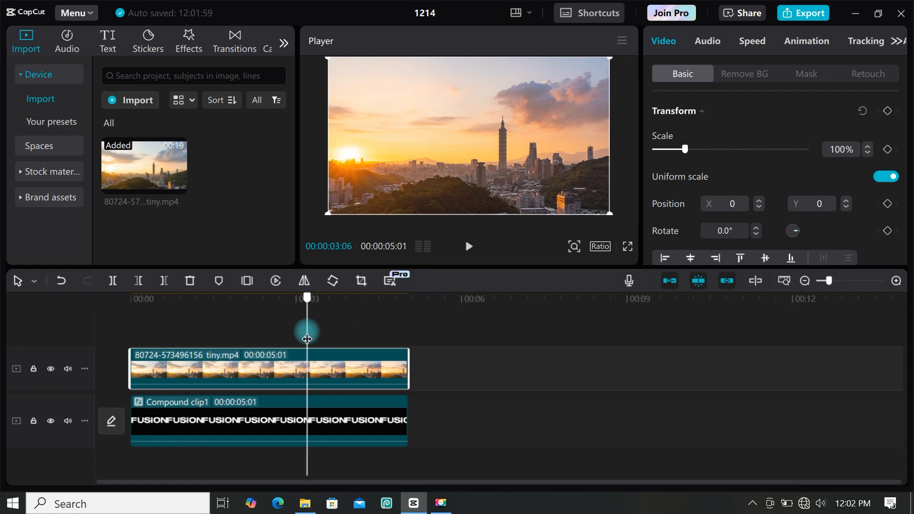
pyautogui.scroll(-4, 682, 142)
pyautogui.click(656, 143)
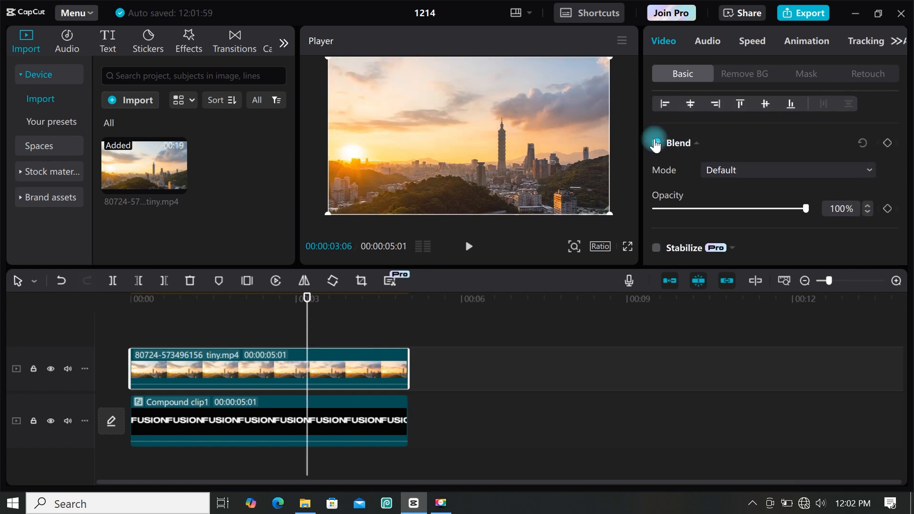
pyautogui.click(771, 170)
pyautogui.click(760, 423)
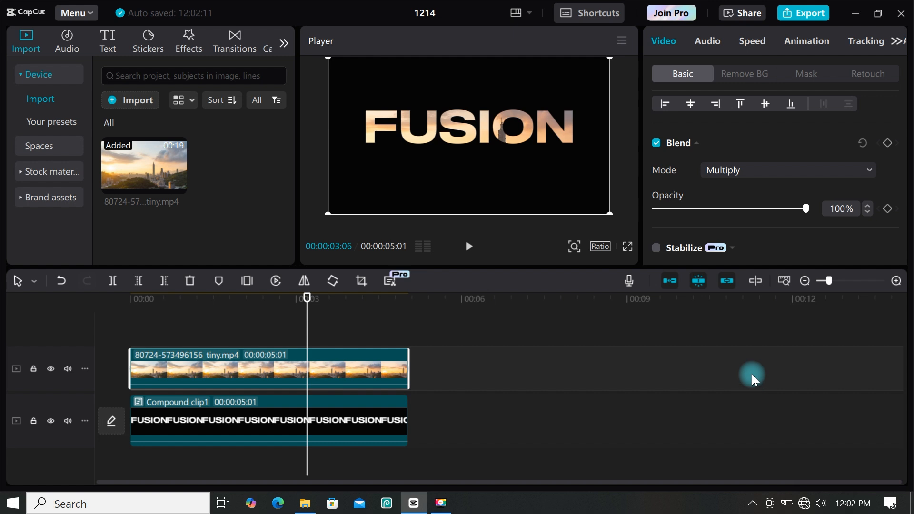
# - Scale the skyline clip down to the width of the FUSION text and move it up so the city fills the letters
pyautogui.moveTo(610, 214); pyautogui.dragTo(575, 196)
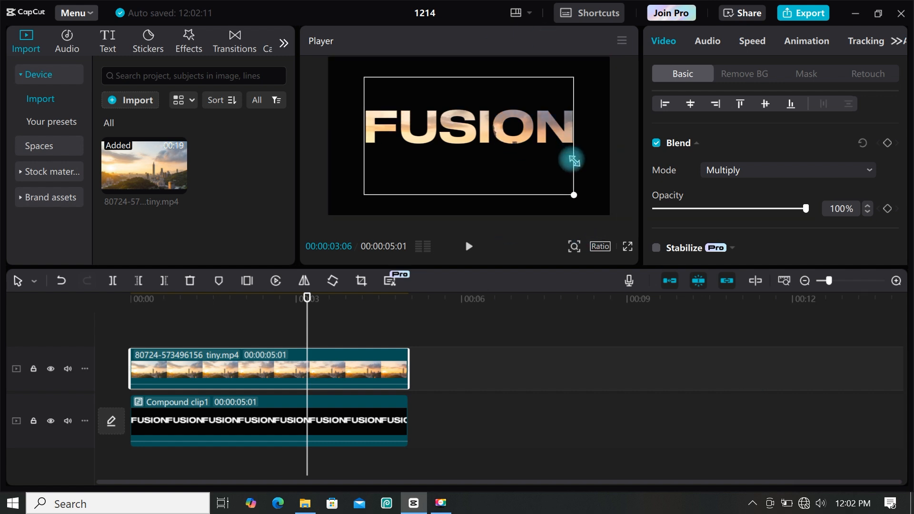
pyautogui.moveTo(446, 160); pyautogui.dragTo(444, 133)
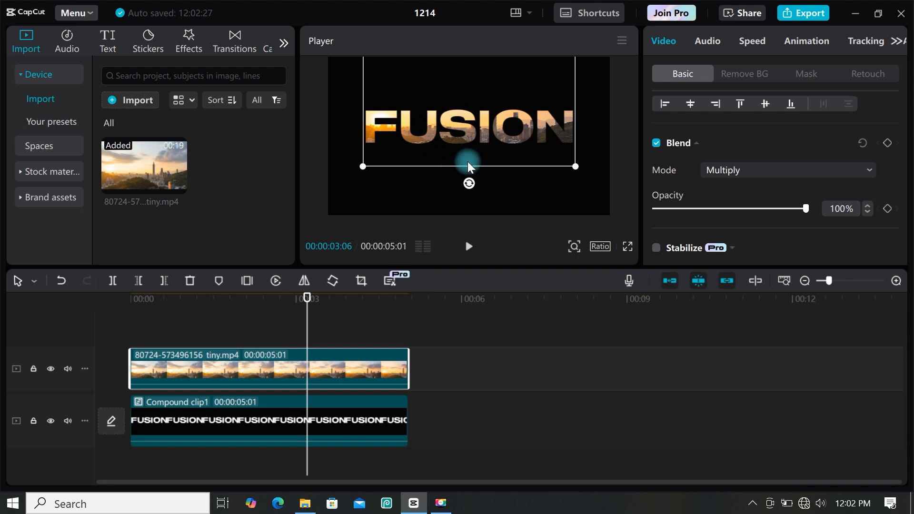
pyautogui.click(593, 141)
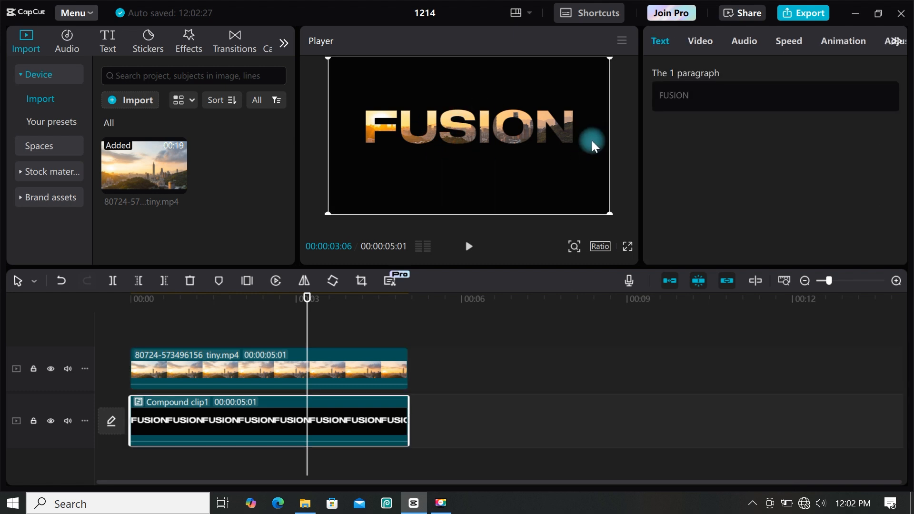
# - Combine the skyline clip and the FUSION compound clip into one new compound clip
pyautogui.moveTo(441, 354); pyautogui.dragTo(155, 442)
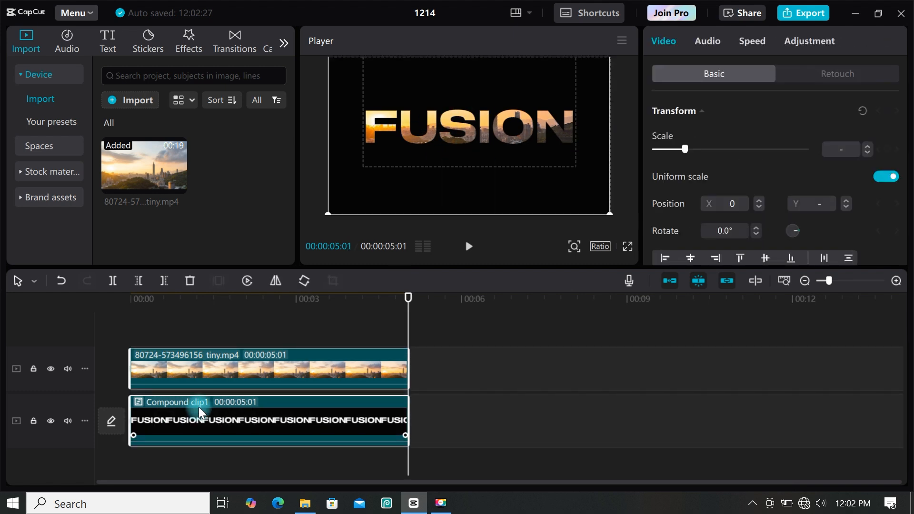
pyautogui.rightClick(199, 407)
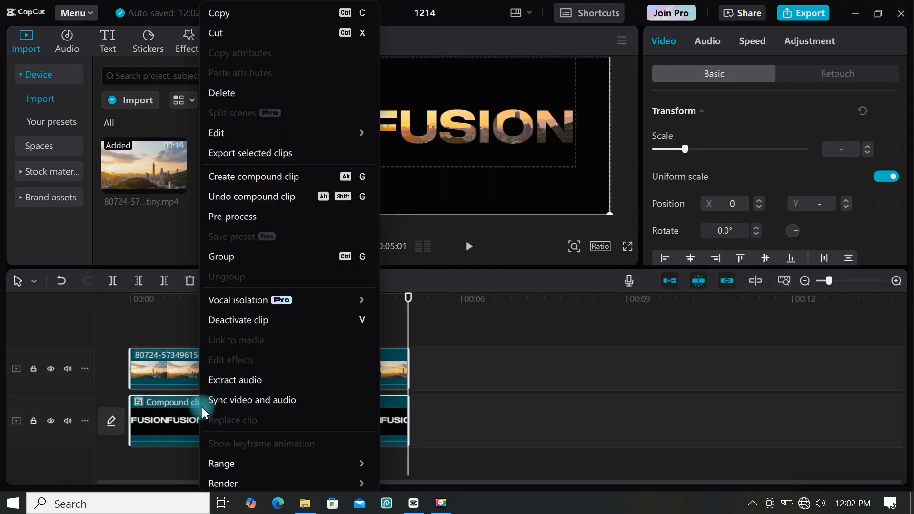
pyautogui.click(255, 184)
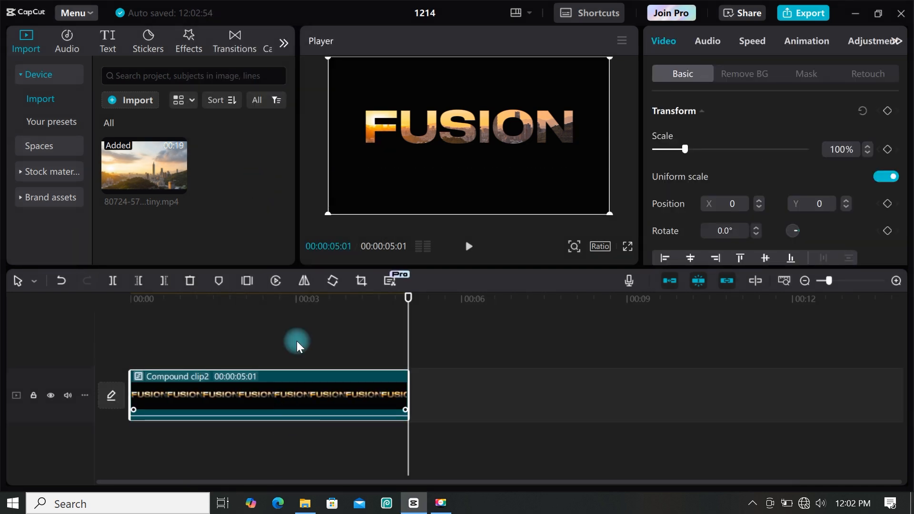
# - Find the Water Ripples effect among the Distortion video effects and apply it to the compound clip
pyautogui.click(188, 43)
pyautogui.scroll(3, 57, 117)
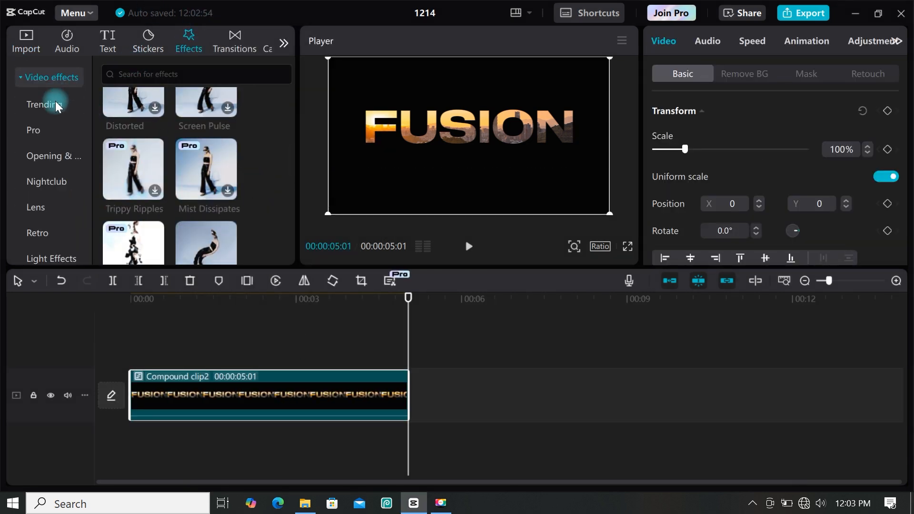
pyautogui.click(58, 106)
pyautogui.scroll(-2, 65, 135)
pyautogui.click(44, 181)
pyautogui.scroll(-3, 181, 141)
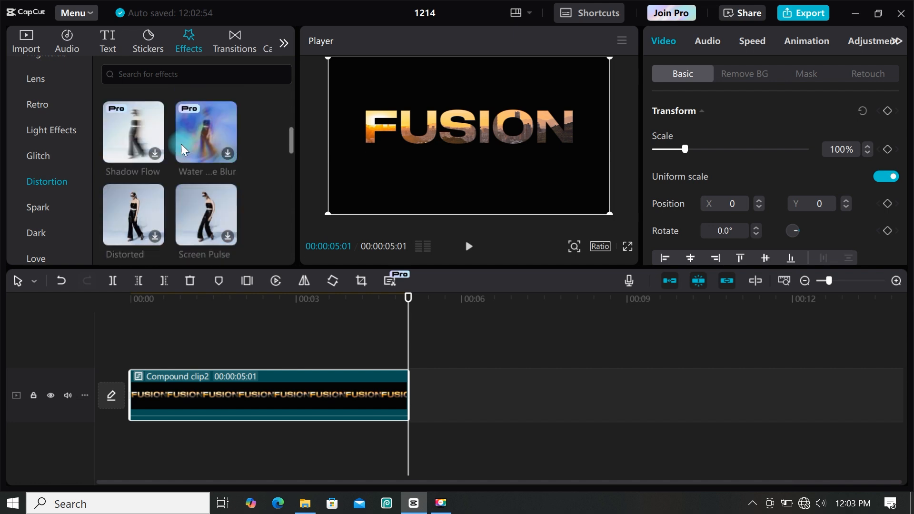
pyautogui.scroll(-1, 181, 150)
pyautogui.scroll(-1, 183, 147)
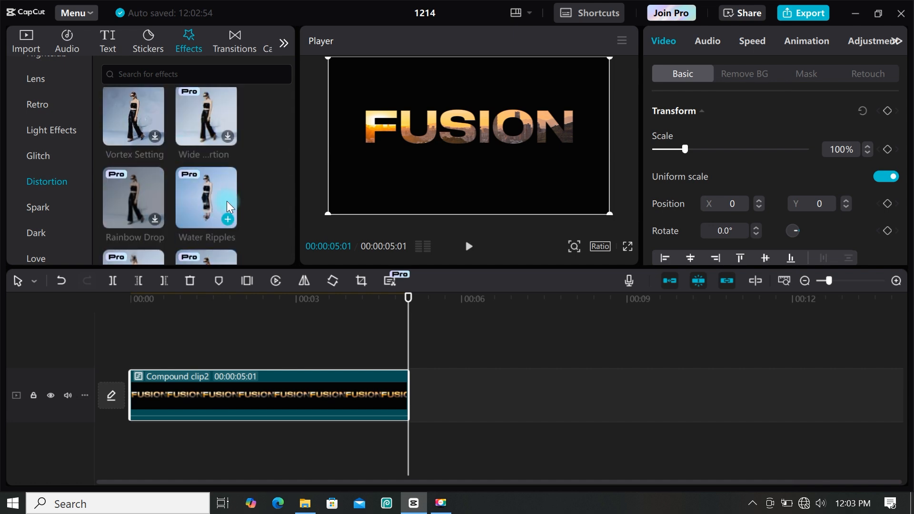
pyautogui.click(213, 197)
pyautogui.moveTo(213, 191); pyautogui.dragTo(173, 388)
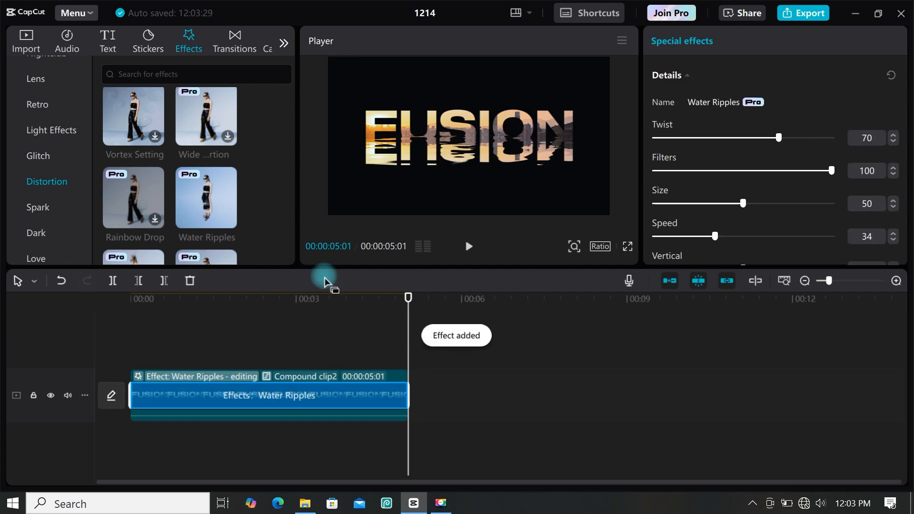
# - Adjust the Water Ripples effect: raise Size and Speed, lower Filters and Twist, and fine-tune Vertical
pyautogui.moveTo(744, 202); pyautogui.dragTo(767, 203)
pyautogui.scroll(-1, 714, 208)
pyautogui.moveTo(743, 256); pyautogui.dragTo(735, 255)
pyautogui.moveTo(715, 223); pyautogui.dragTo(725, 224)
pyautogui.moveTo(831, 158)
pyautogui.mouseDown()
pyautogui.moveTo(781, 160)
pyautogui.moveTo(813, 159)
pyautogui.mouseUp()
pyautogui.moveTo(779, 125)
pyautogui.mouseDown()
pyautogui.moveTo(721, 141)
pyautogui.moveTo(764, 126)
pyautogui.mouseUp()
pyautogui.moveTo(725, 224); pyautogui.dragTo(733, 256)
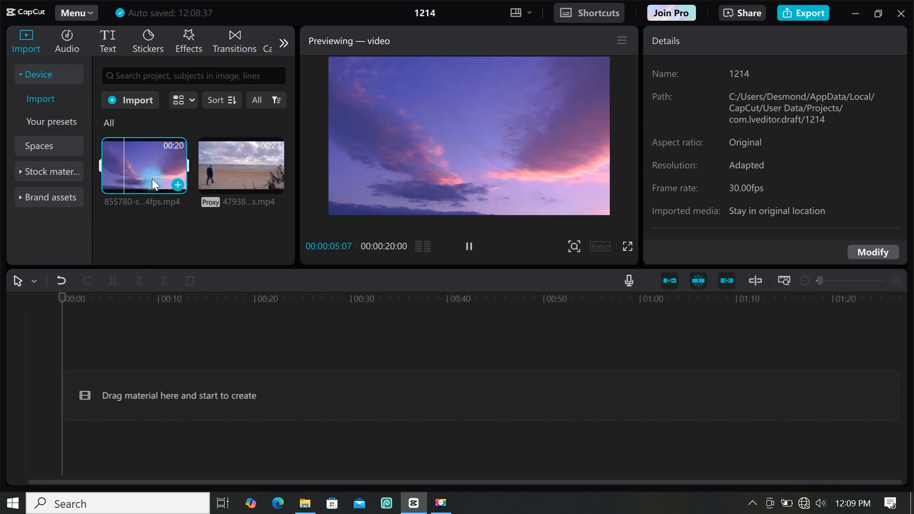
# - Place the beach video on the main track with the purple sky video above it, and trim the beach clip to 20 seconds
pyautogui.moveTo(238, 158); pyautogui.dragTo(167, 402)
pyautogui.moveTo(129, 173); pyautogui.dragTo(139, 341)
pyautogui.click(284, 356)
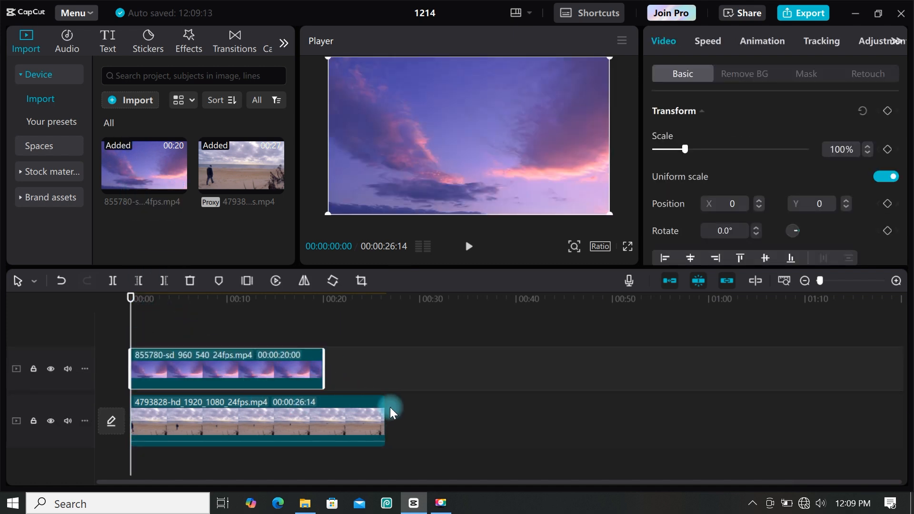
pyautogui.moveTo(383, 404); pyautogui.dragTo(324, 383)
# - Apply a Horizontal mask to the purple sky clip, raise its line to just above the sea horizon and feather the edge
pyautogui.click(208, 367)
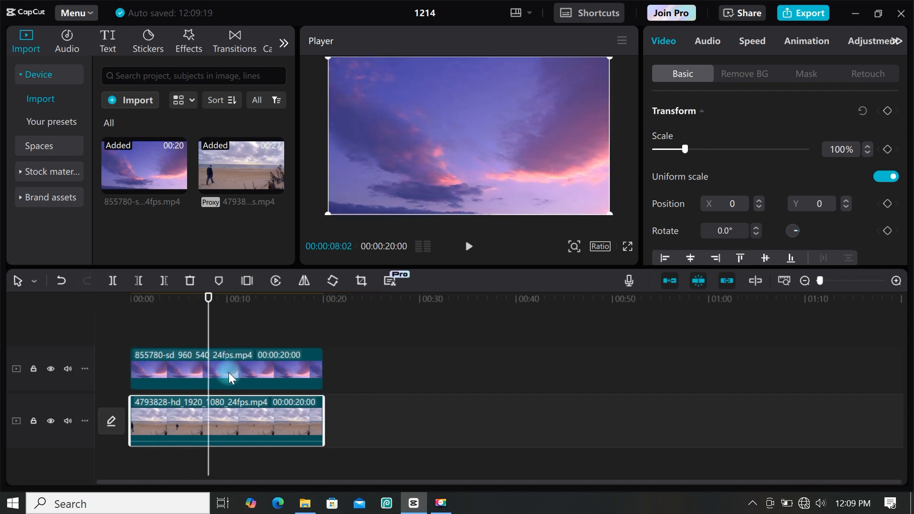
pyautogui.click(806, 74)
pyautogui.click(727, 158)
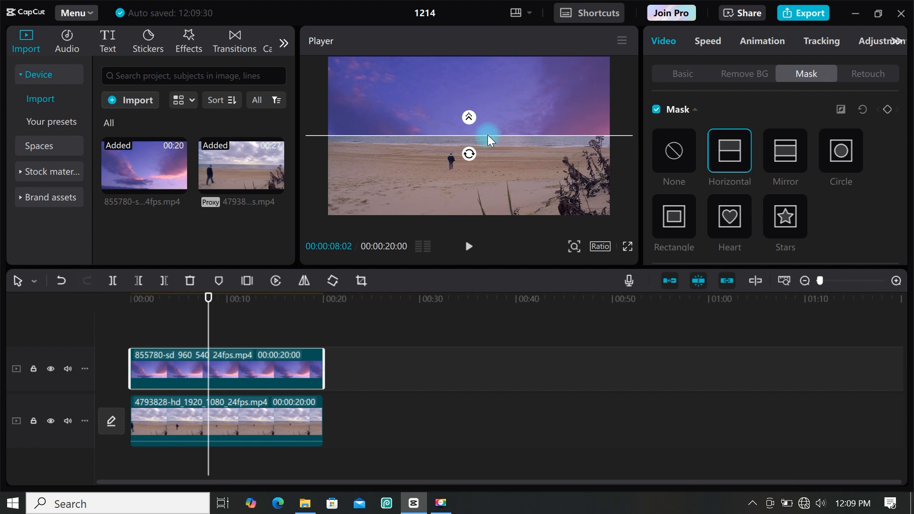
pyautogui.moveTo(487, 135); pyautogui.dragTo(469, 100)
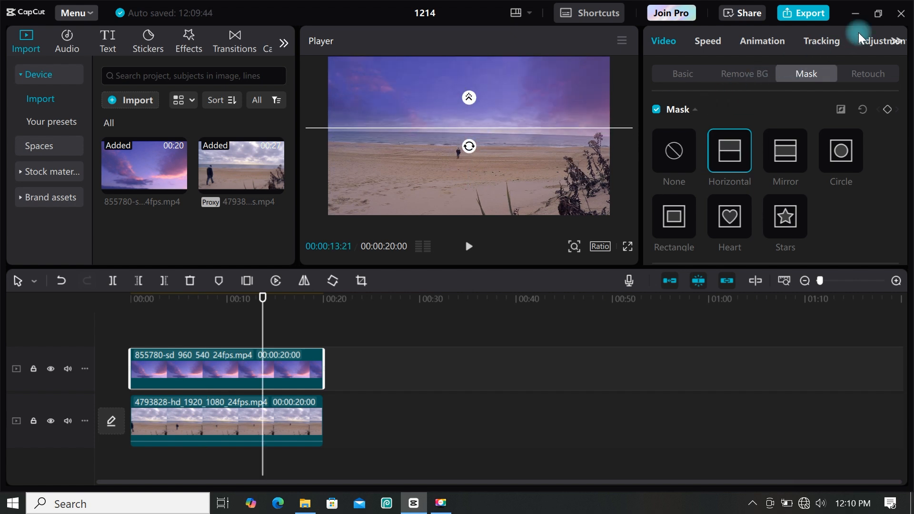
# - Set the blend mode of the masked sky clip to Multiply
pyautogui.click(670, 69)
pyautogui.scroll(-3, 712, 135)
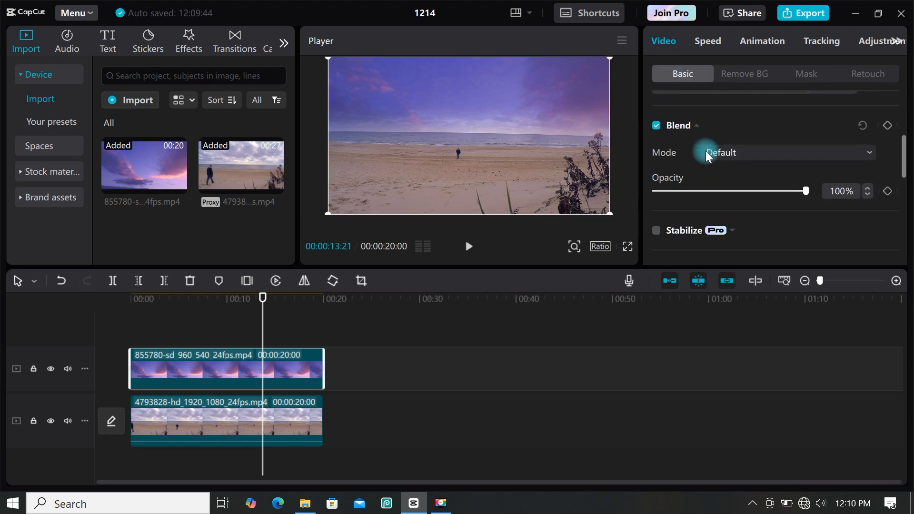
pyautogui.click(721, 150)
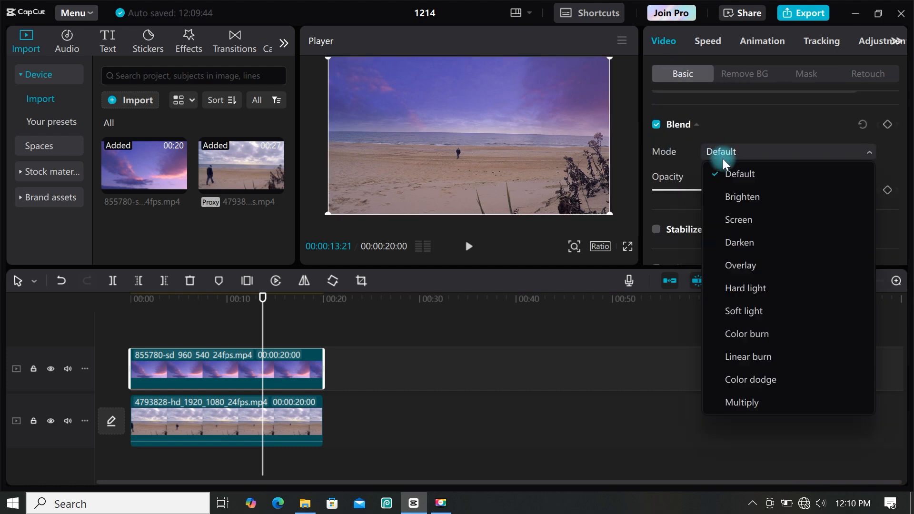
pyautogui.click(754, 400)
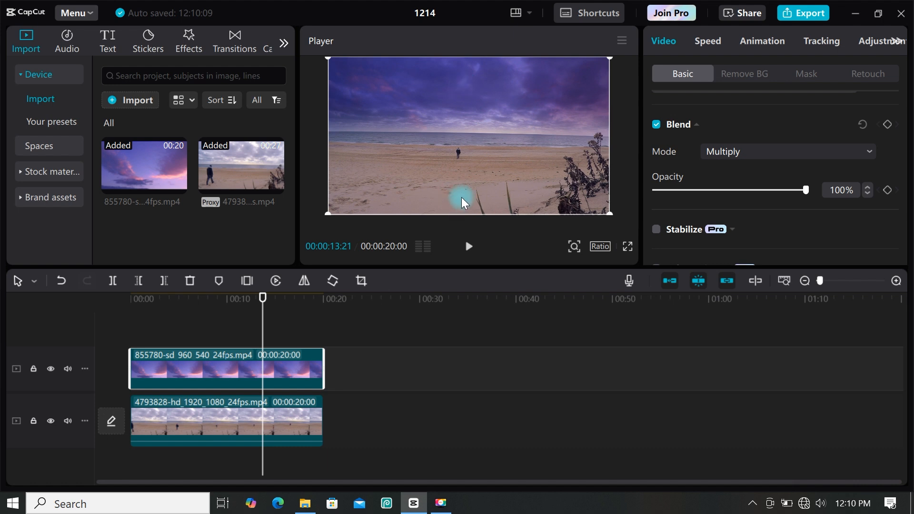
# - Grade the beach clip by raising its Saturation and Tint and lowering its Temp
pyautogui.click(280, 418)
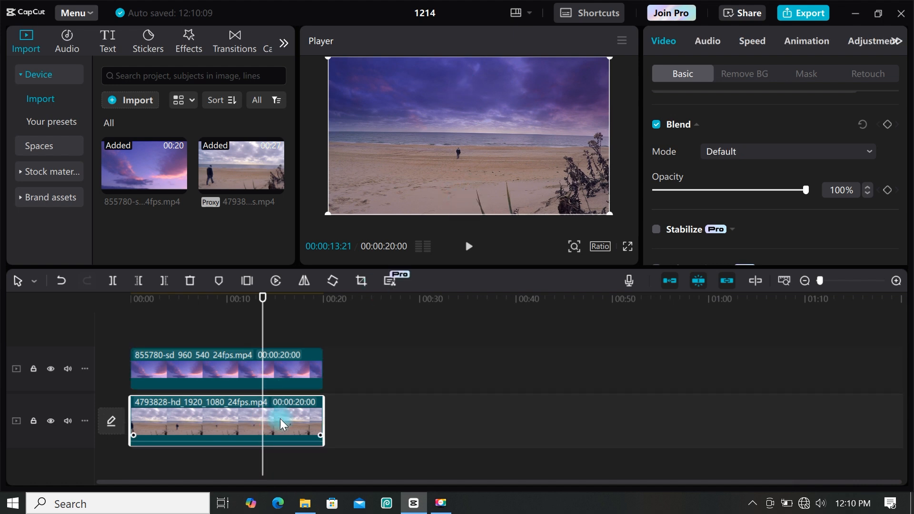
pyautogui.click(862, 41)
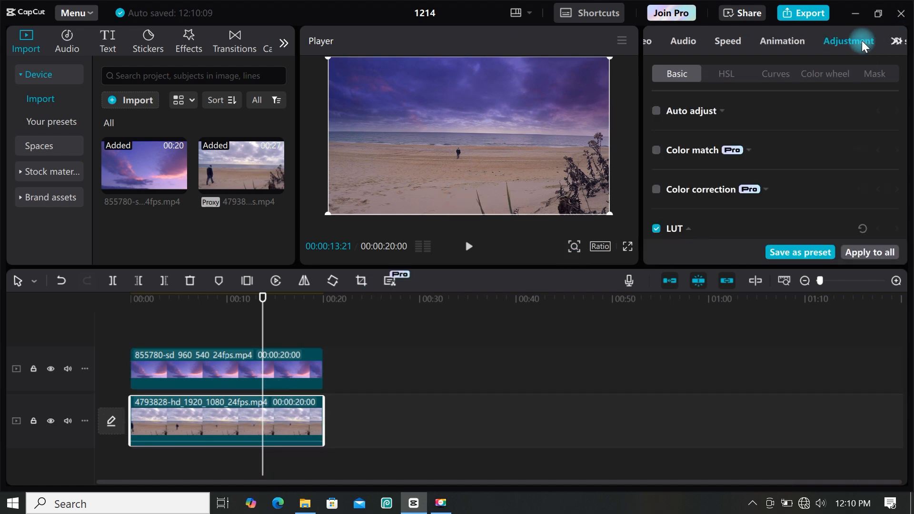
pyautogui.scroll(-10, 718, 162)
pyautogui.moveTo(904, 204); pyautogui.dragTo(904, 125)
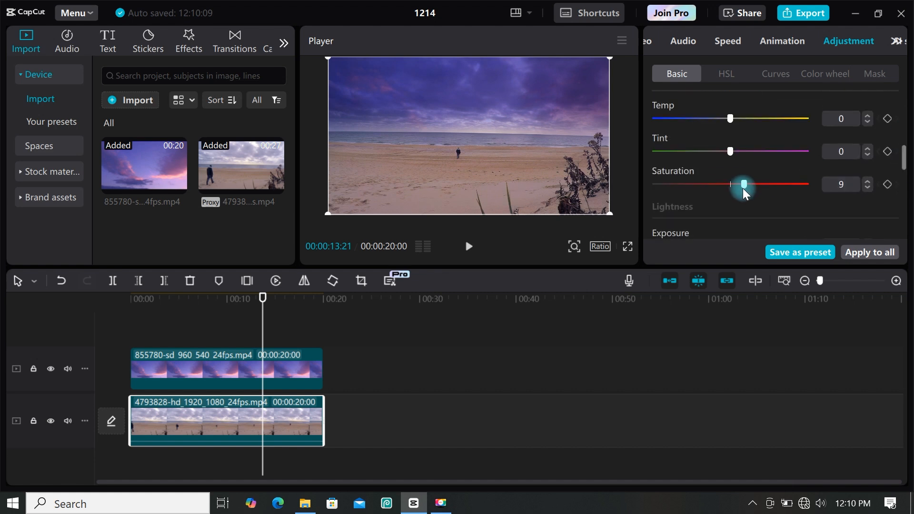
pyautogui.moveTo(751, 151); pyautogui.dragTo(756, 151)
pyautogui.moveTo(730, 120); pyautogui.dragTo(689, 121)
# - Fine-tune the beach clip's lightness, raise its Sharpen slightly, and check the composite in full screen
pyautogui.scroll(-1, 730, 221)
pyautogui.moveTo(730, 195); pyautogui.dragTo(749, 182)
pyautogui.scroll(-2, 741, 206)
pyautogui.scroll(-5, 727, 190)
pyautogui.moveTo(903, 218)
pyautogui.mouseDown()
pyautogui.moveTo(904, 187)
pyautogui.moveTo(903, 221)
pyautogui.mouseUp()
pyautogui.moveTo(654, 123); pyautogui.dragTo(661, 125)
pyautogui.click(627, 246)
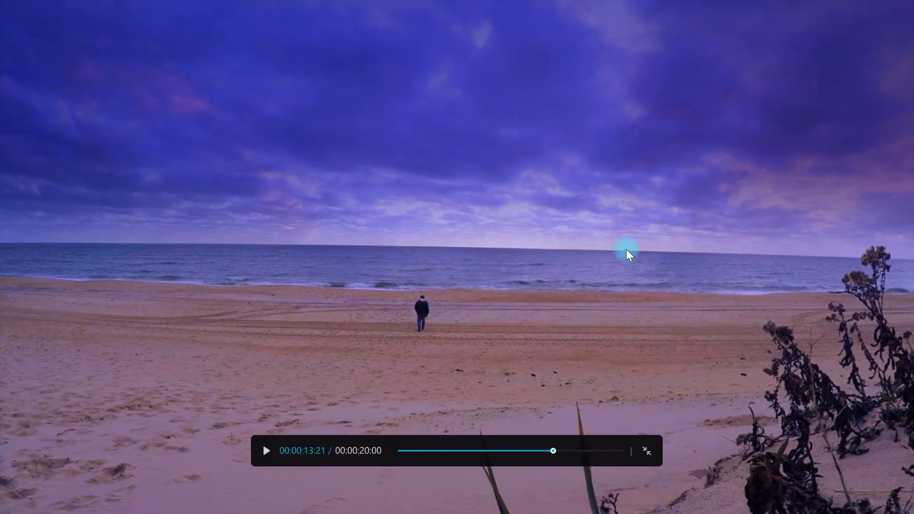
pyautogui.press('Escape')
# - Grade the purple sky clip to match by lowering Temp and slightly raising Tint and Saturation
pyautogui.click(281, 363)
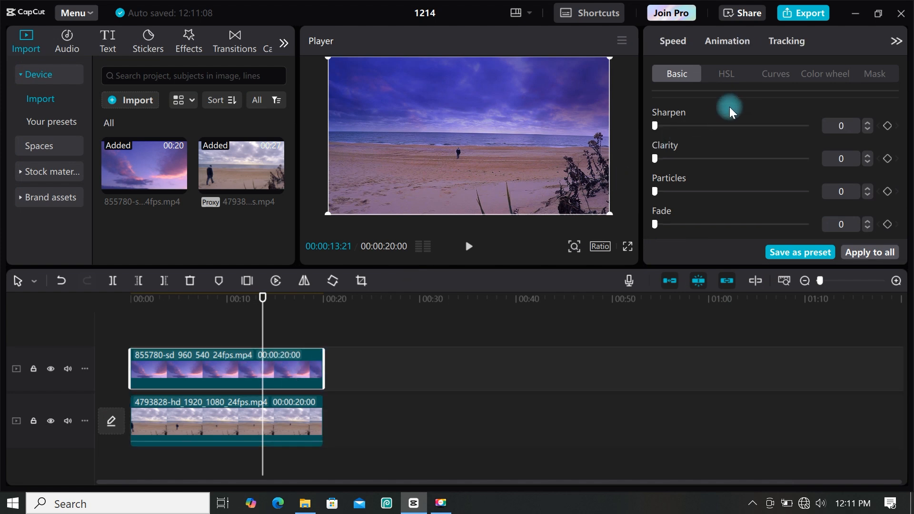
pyautogui.scroll(10, 710, 124)
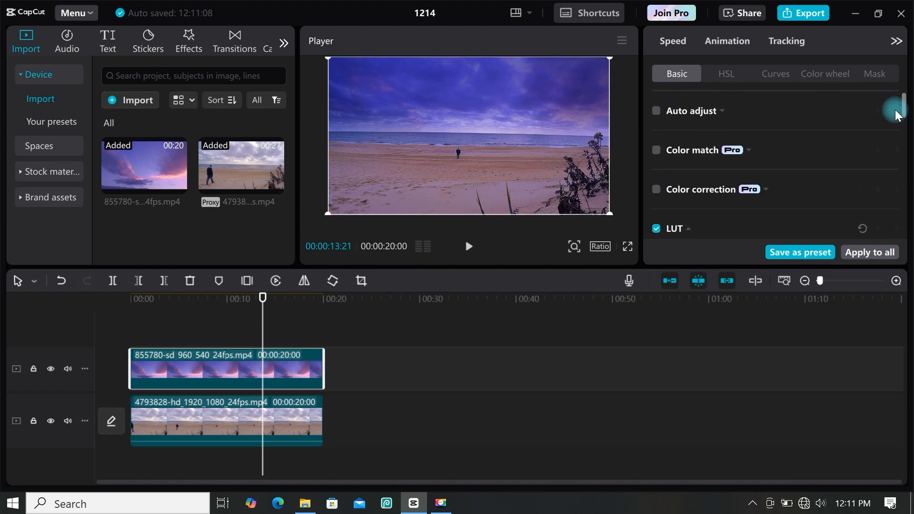
pyautogui.moveTo(903, 103); pyautogui.dragTo(903, 150)
pyautogui.moveTo(730, 129); pyautogui.dragTo(693, 139)
pyautogui.moveTo(730, 163); pyautogui.dragTo(747, 162)
pyautogui.moveTo(730, 195); pyautogui.dragTo(742, 194)
# - Set the purple sky clip's Sharpen to 8
pyautogui.scroll(-10, 728, 188)
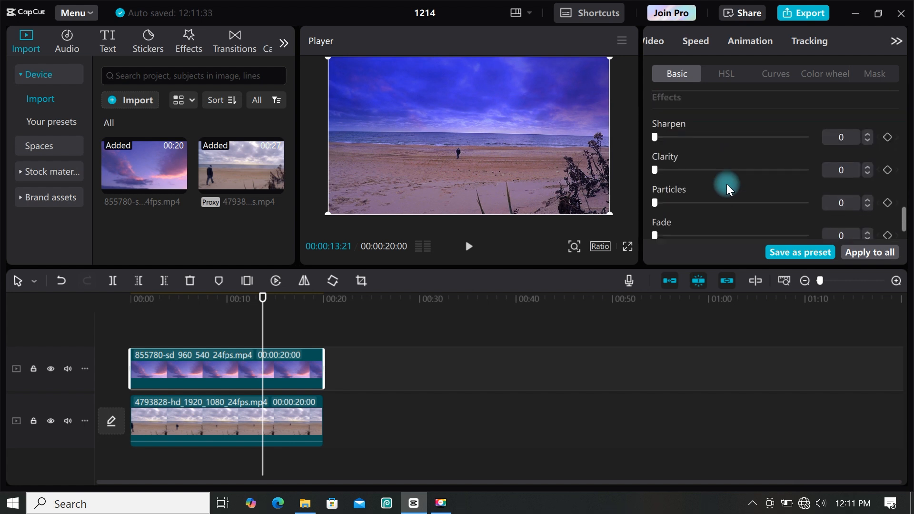
pyautogui.scroll(1, 728, 188)
pyautogui.moveTo(655, 190); pyautogui.dragTo(667, 190)
# - Return the playhead to the start of the timeline and browse the effects library
pyautogui.moveTo(262, 305); pyautogui.dragTo(127, 322)
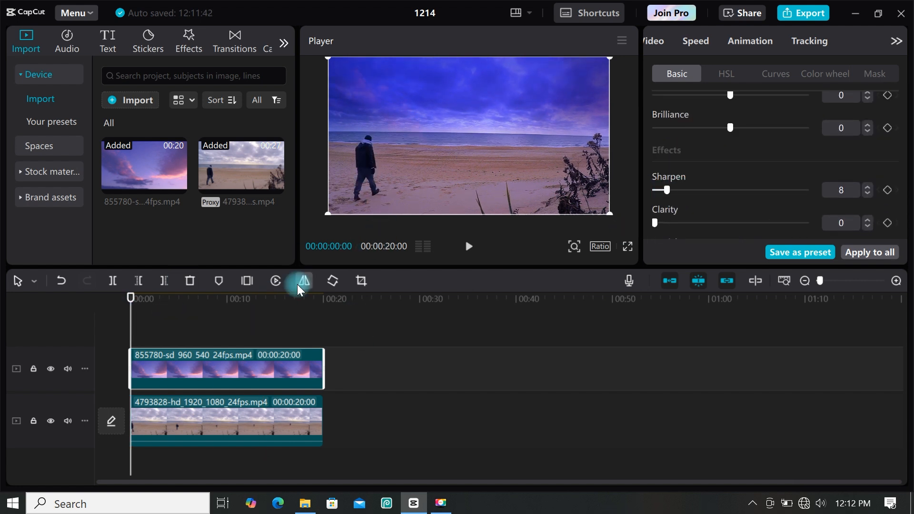
pyautogui.click(188, 42)
pyautogui.scroll(-5, 48, 167)
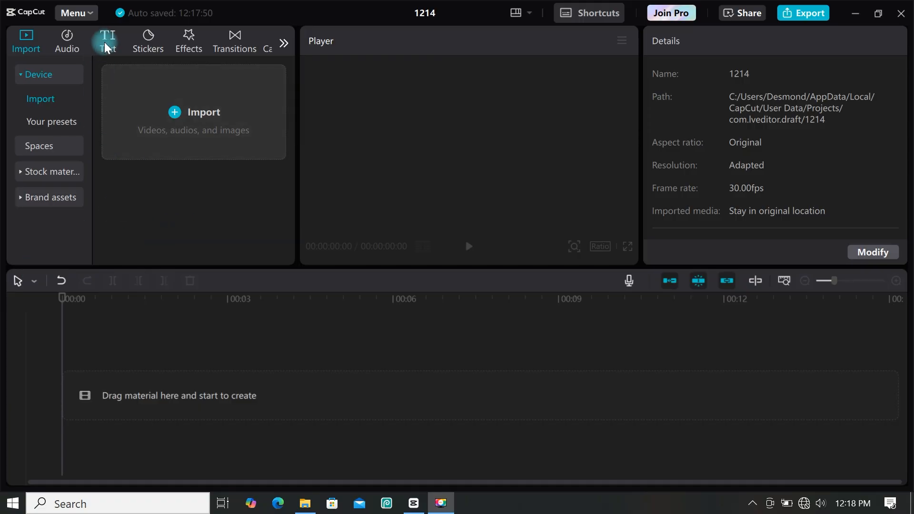
# - Add a default text clip to the empty timeline and extend its duration to 00:00:04:13
pyautogui.click(105, 38)
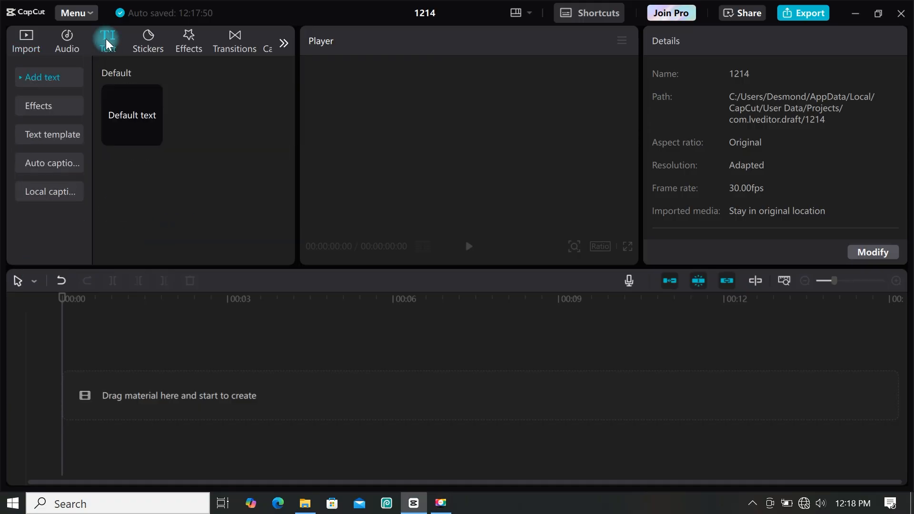
pyautogui.click(154, 135)
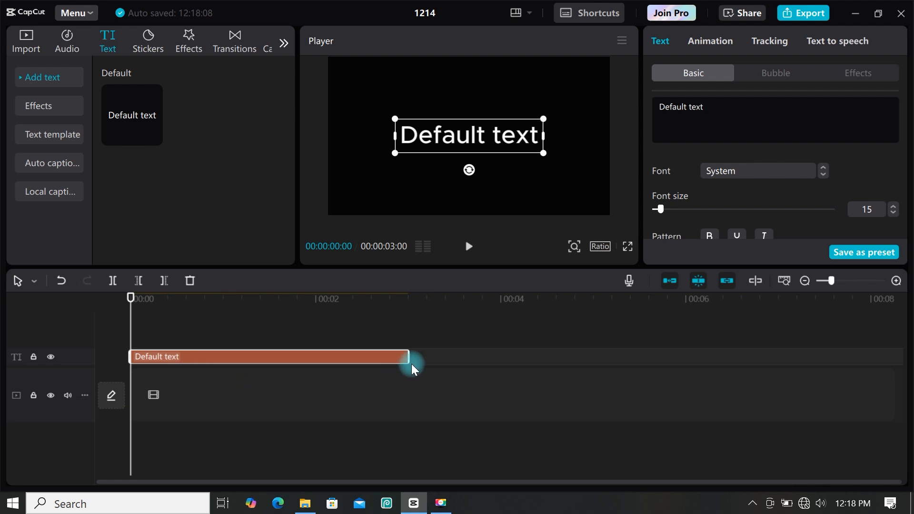
pyautogui.moveTo(407, 357); pyautogui.dragTo(540, 355)
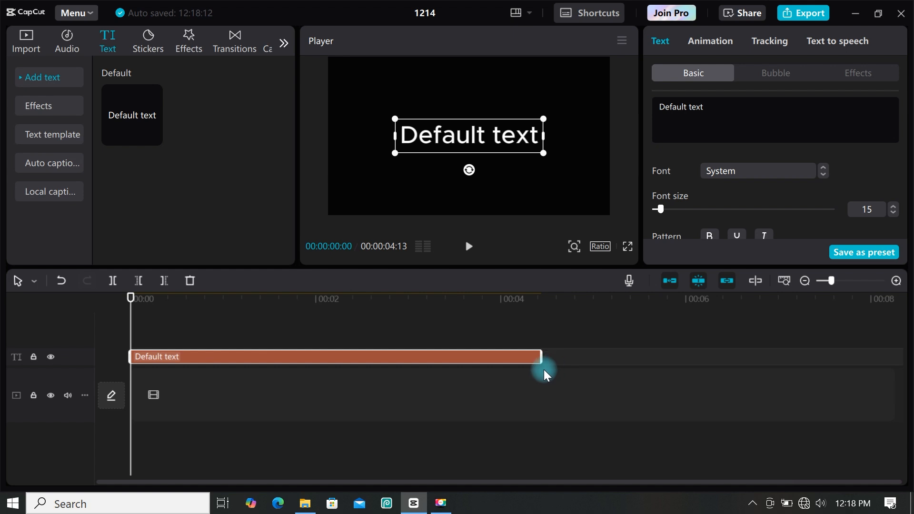
# - Change the text to FUSION FRAME, set its font to Sequel and enlarge it slightly
pyautogui.moveTo(723, 108); pyautogui.dragTo(656, 107)
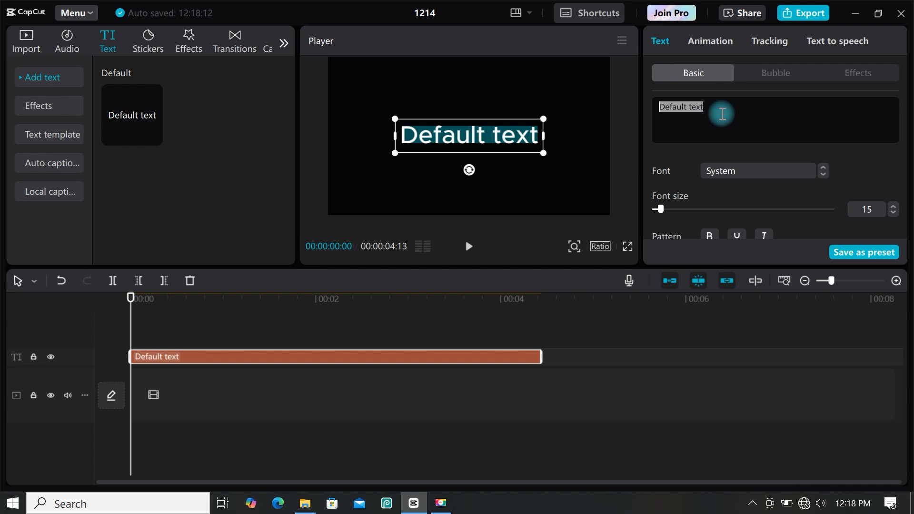
pyautogui.write('FUSION FR')
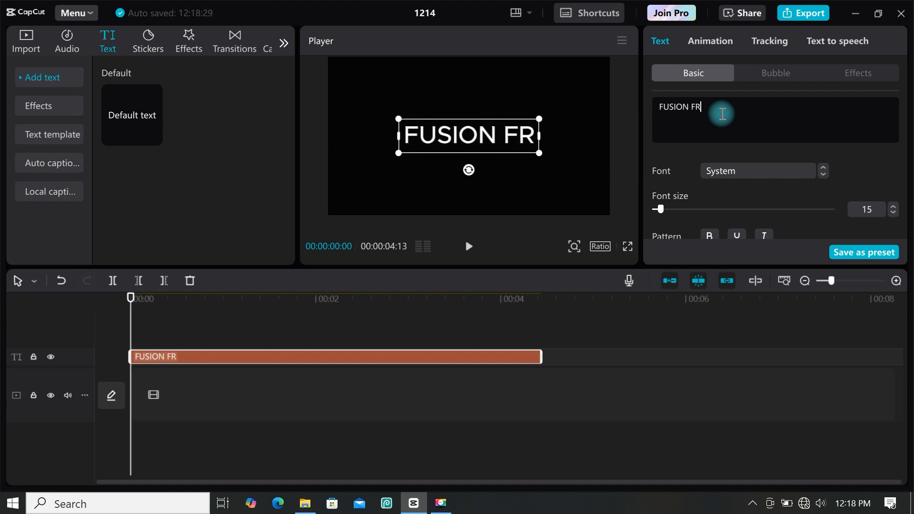
pyautogui.write('AME')
pyautogui.click(737, 172)
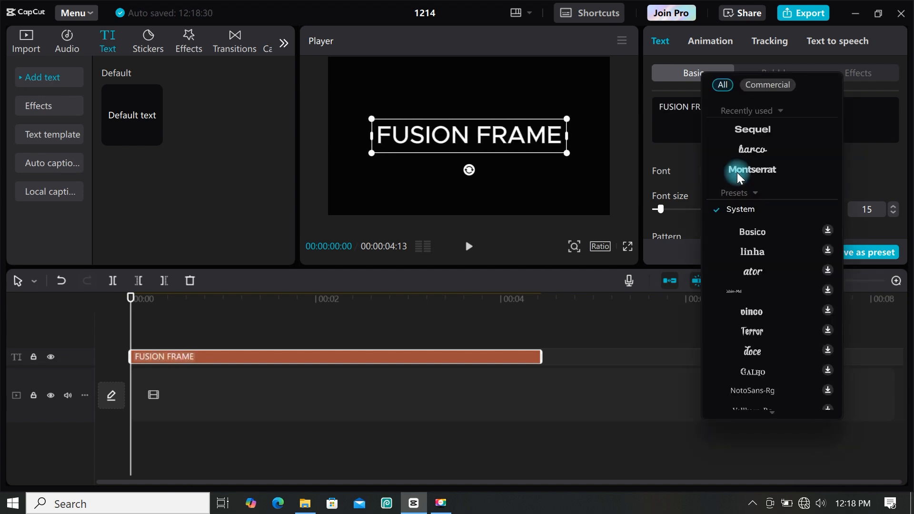
pyautogui.click(766, 130)
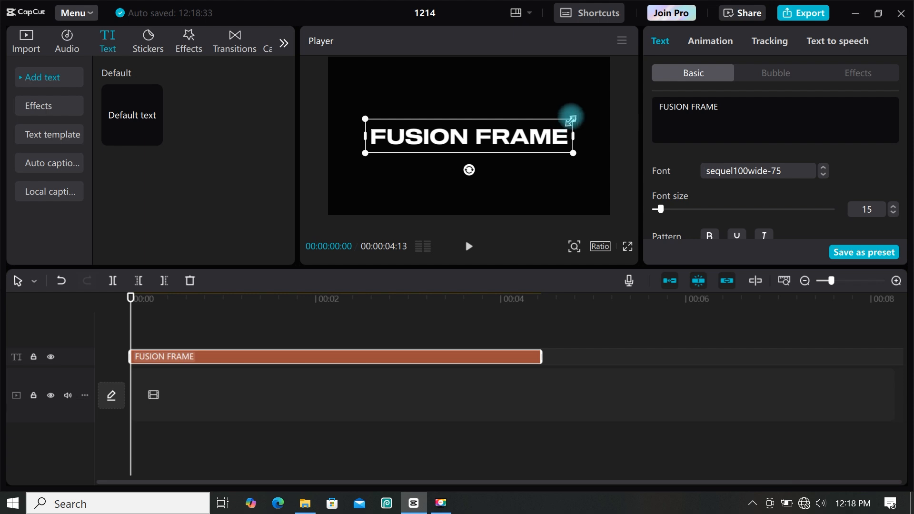
pyautogui.moveTo(570, 121); pyautogui.dragTo(579, 117)
pyautogui.click(447, 195)
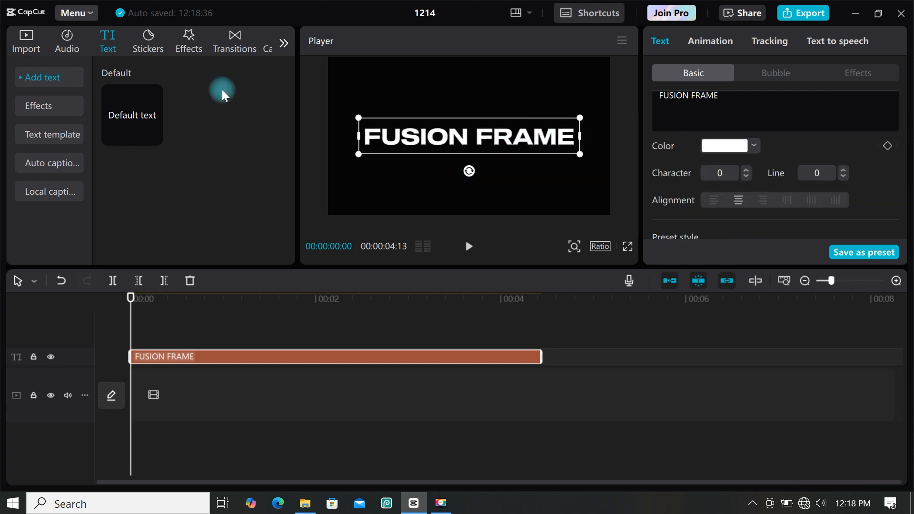
# - Place the white stock clip on the main track beneath the title and move the playhead to 00:00:00:14
pyautogui.click(34, 35)
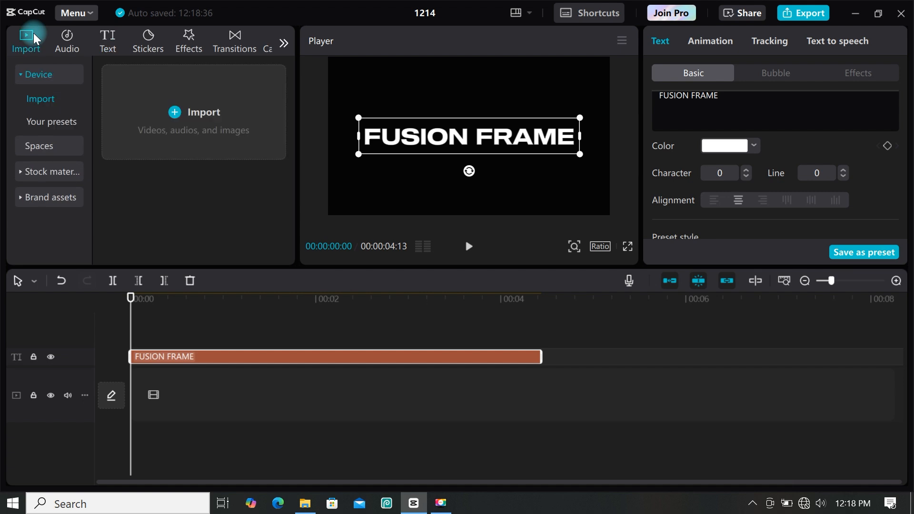
pyautogui.click(58, 170)
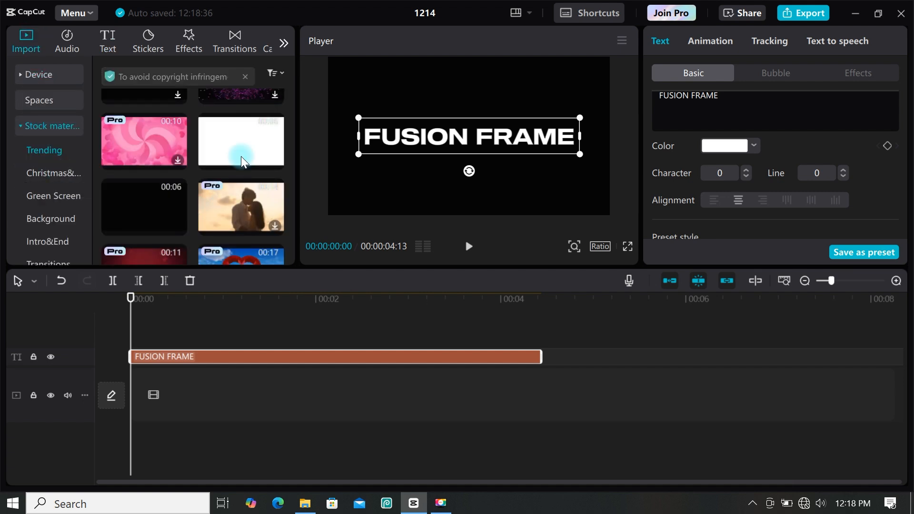
pyautogui.moveTo(269, 150); pyautogui.dragTo(155, 411)
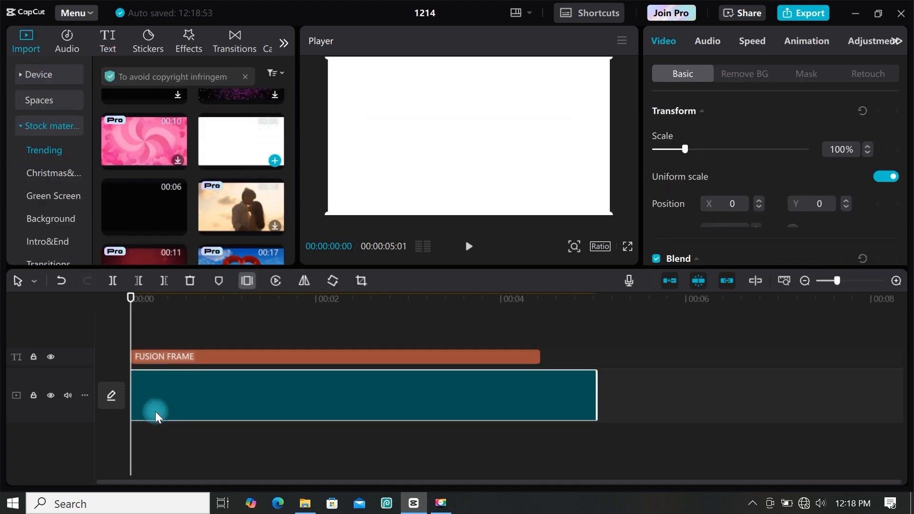
pyautogui.moveTo(133, 320); pyautogui.dragTo(172, 328)
# - Apply the preset style with white letters and a black outline to the FUSION FRAME title
pyautogui.click(225, 359)
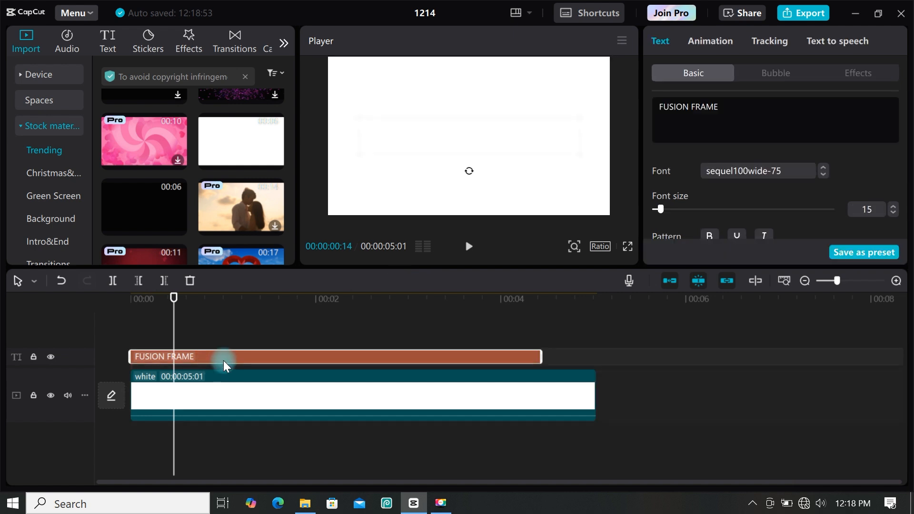
pyautogui.scroll(-4, 825, 204)
pyautogui.moveTo(905, 119); pyautogui.dragTo(910, 159)
pyautogui.scroll(3, 865, 184)
pyautogui.click(815, 185)
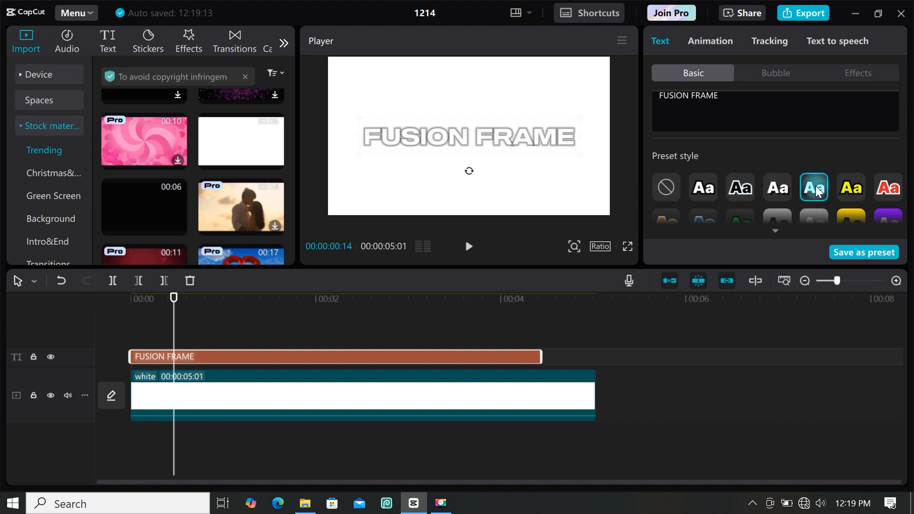
pyautogui.click(704, 190)
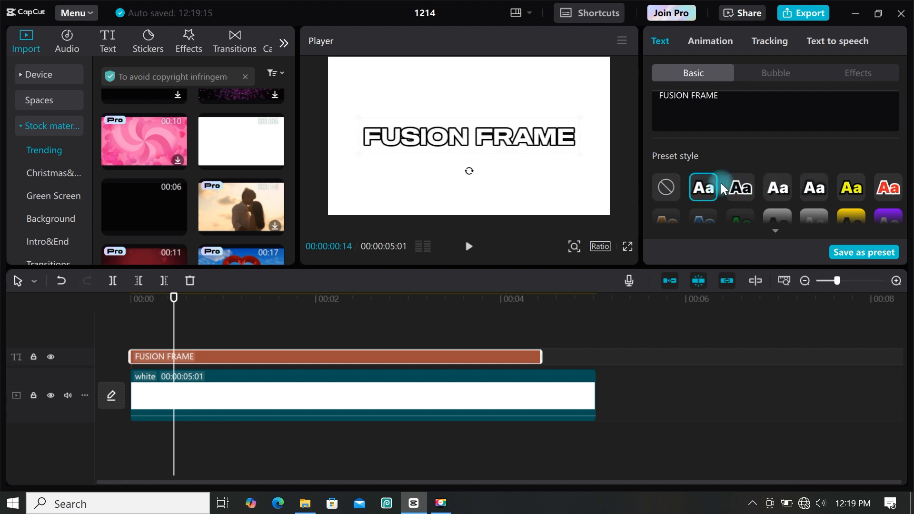
# - Adjust the title's outline thickness and widen its character spacing
pyautogui.scroll(-10, 704, 189)
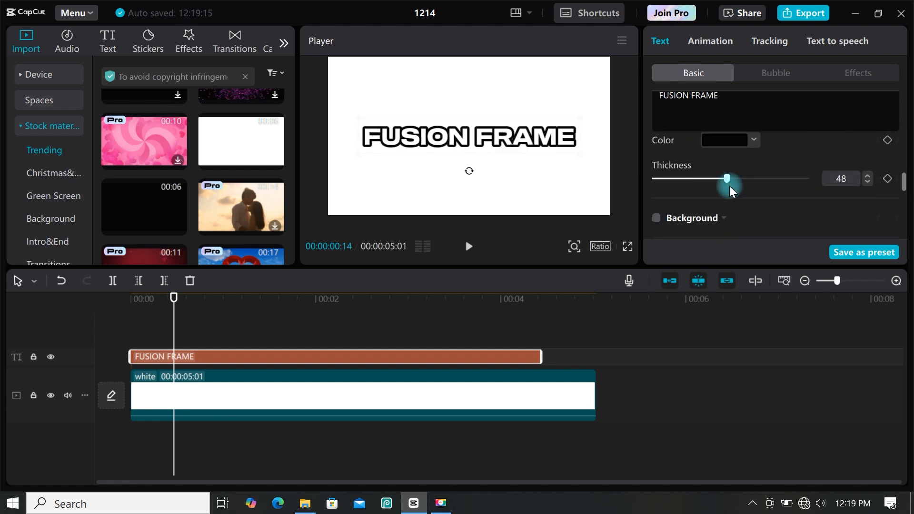
pyautogui.scroll(1, 807, 187)
pyautogui.scroll(8, 807, 187)
pyautogui.click(745, 193)
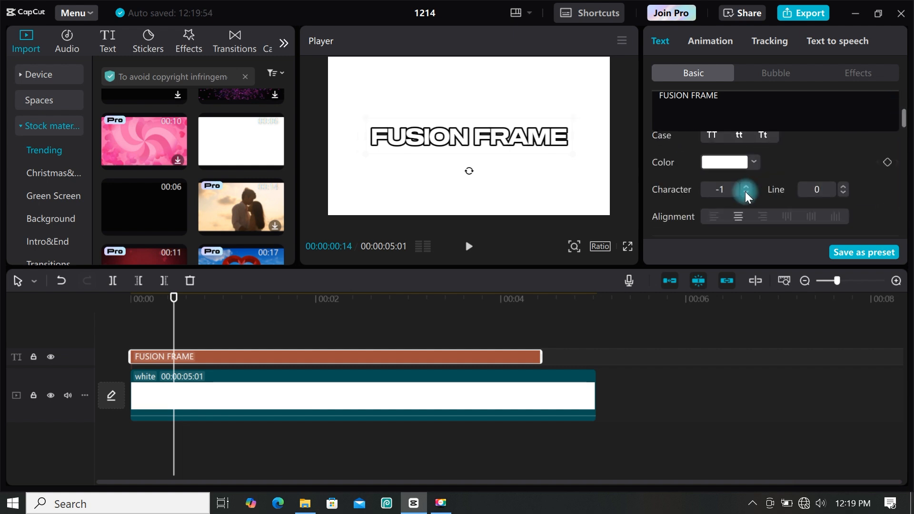
pyautogui.click(746, 186)
pyautogui.click(745, 186)
pyautogui.click(746, 186)
# - Give the title a black shadow with the opacity at 52%
pyautogui.moveTo(903, 121); pyautogui.dragTo(903, 216)
pyautogui.scroll(-2, 755, 231)
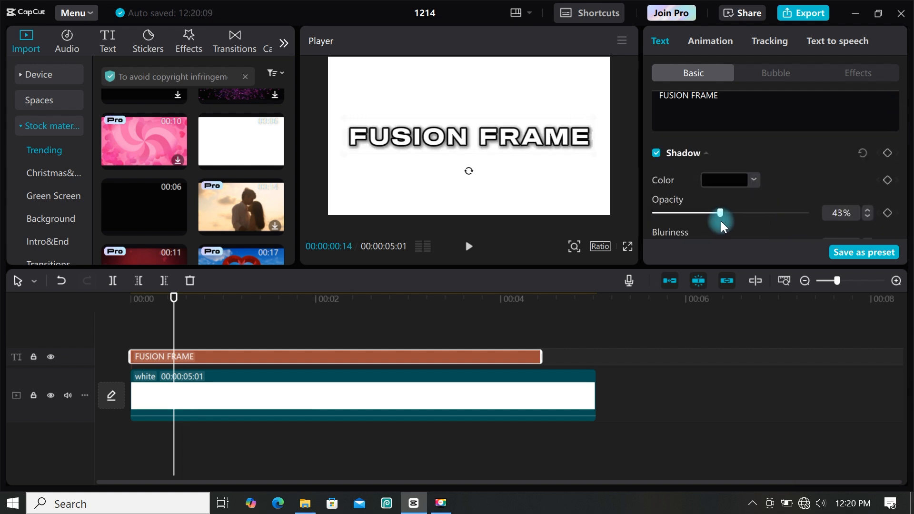
pyautogui.moveTo(720, 215); pyautogui.dragTo(732, 215)
# - Convert the FUSION FRAME text clip into a compound clip
pyautogui.click(272, 359)
pyautogui.rightClick(273, 359)
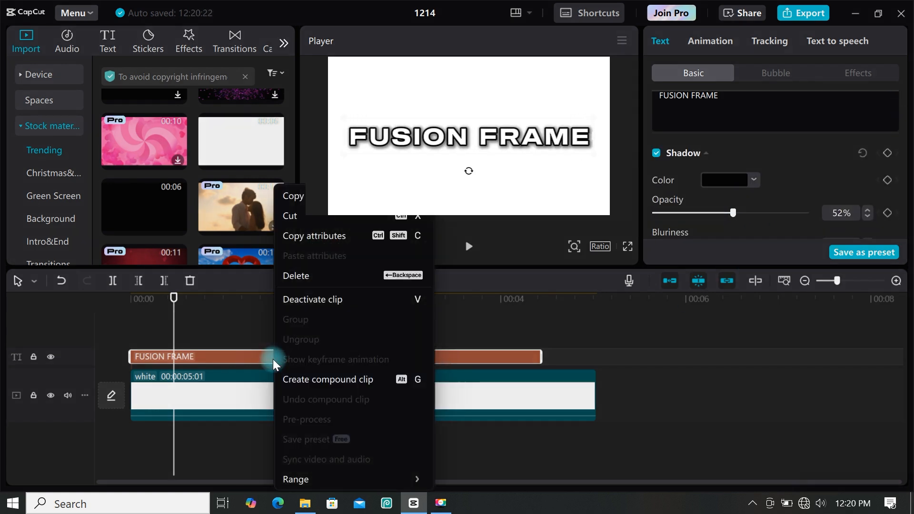
pyautogui.click(312, 380)
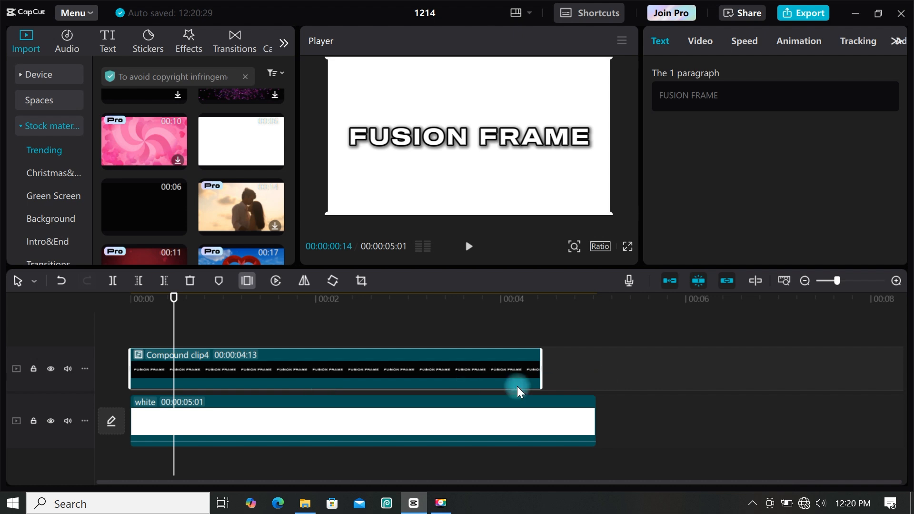
# - Delete the white background clip and move the compound title clip down to the main track
pyautogui.click(370, 421)
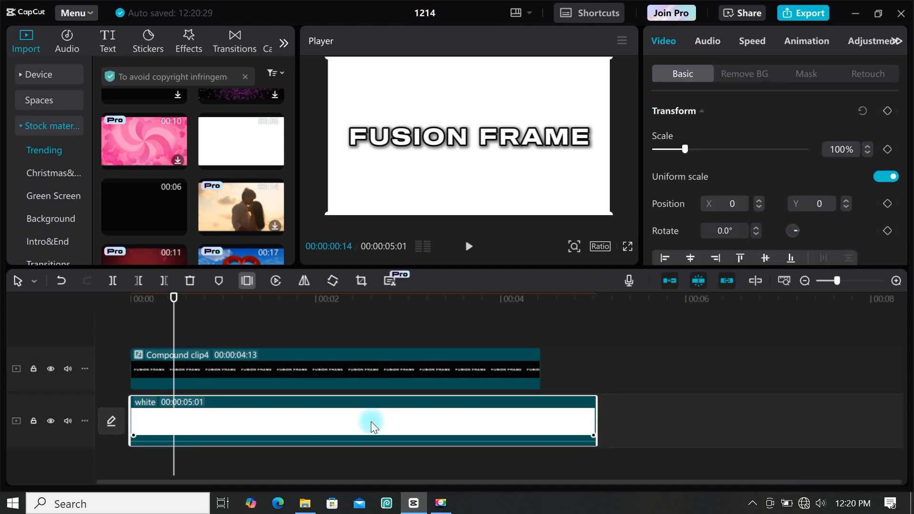
pyautogui.press('Delete')
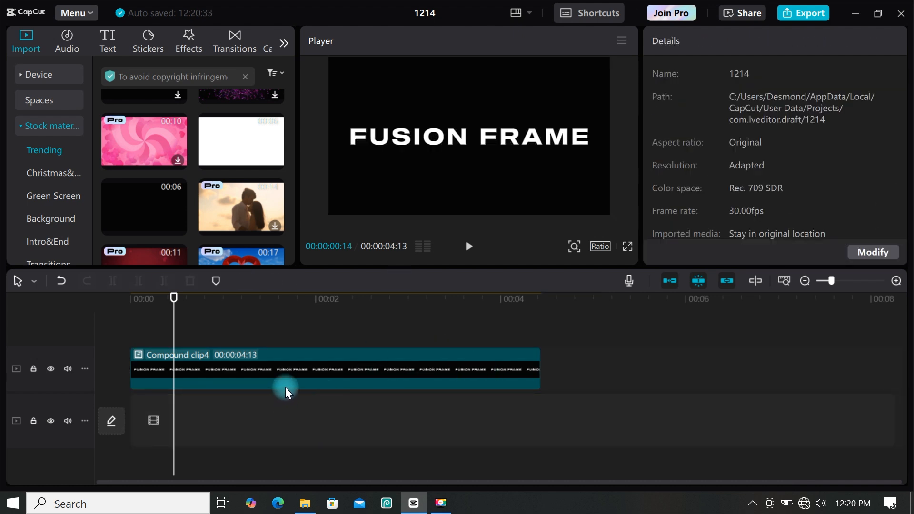
pyautogui.moveTo(282, 363); pyautogui.dragTo(281, 410)
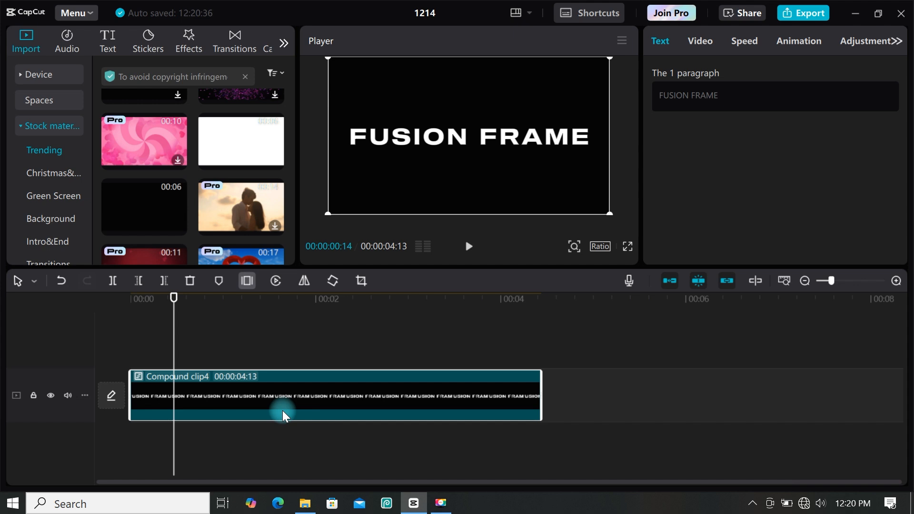
# - Set the compound clip's canvas to a solid green color
pyautogui.click(697, 41)
pyautogui.scroll(-5, 708, 143)
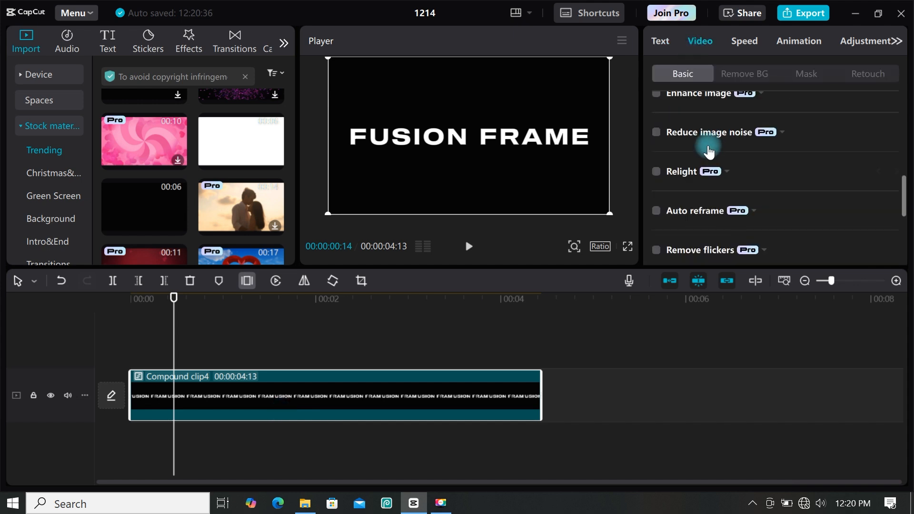
pyautogui.scroll(-3, 708, 151)
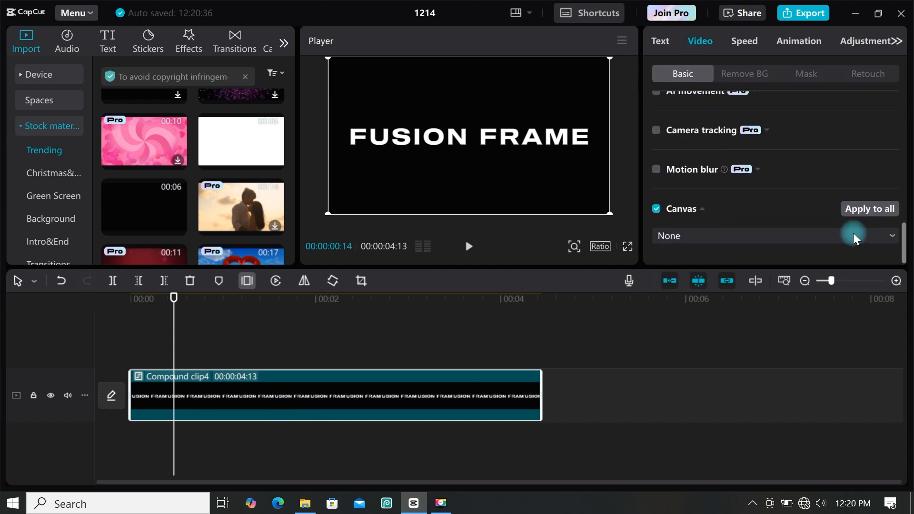
pyautogui.click(709, 236)
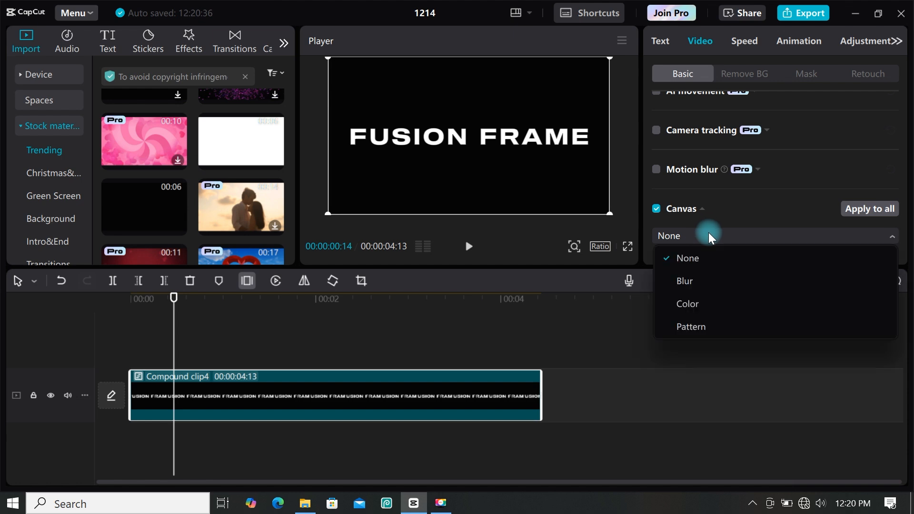
pyautogui.click(686, 304)
pyautogui.click(743, 177)
# - Export the green-screen title as a 1080P H.264 mp4 at 30fps, with GIF export at 240P also enabled
pyautogui.click(786, 13)
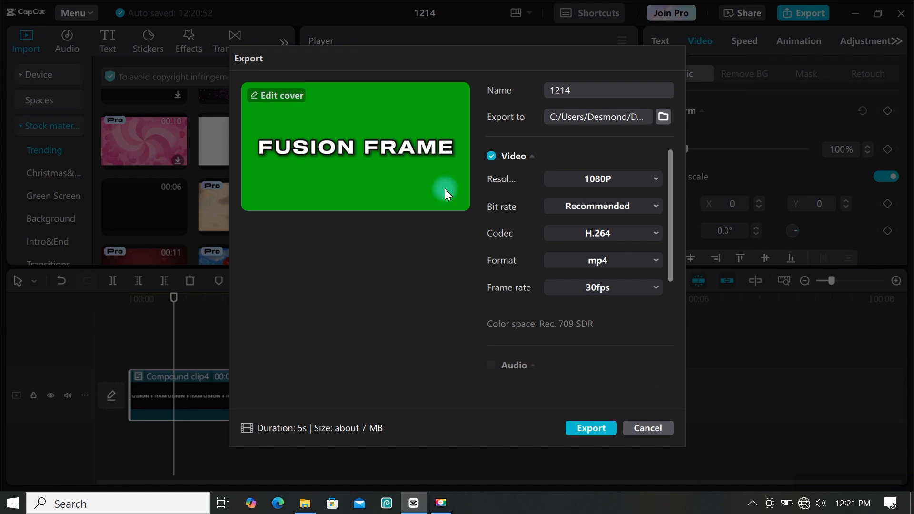
pyautogui.click(524, 165)
pyautogui.click(492, 249)
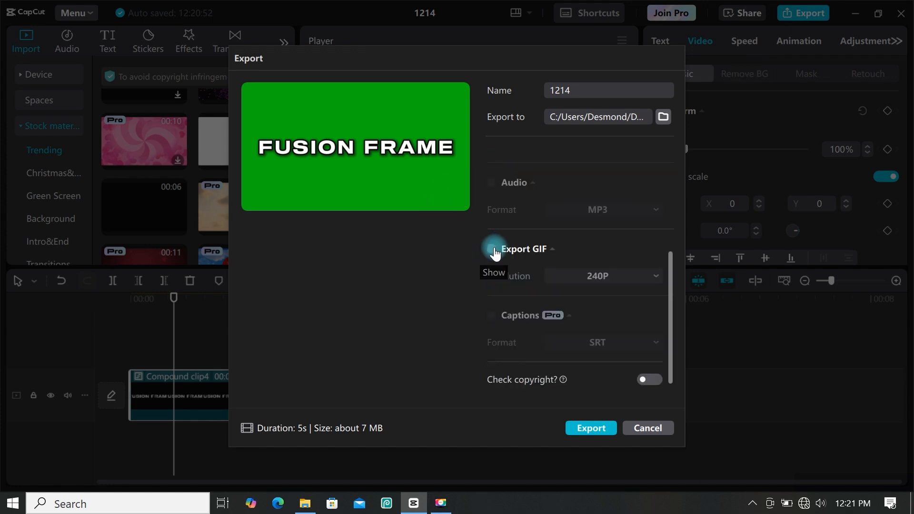
pyautogui.scroll(4, 526, 229)
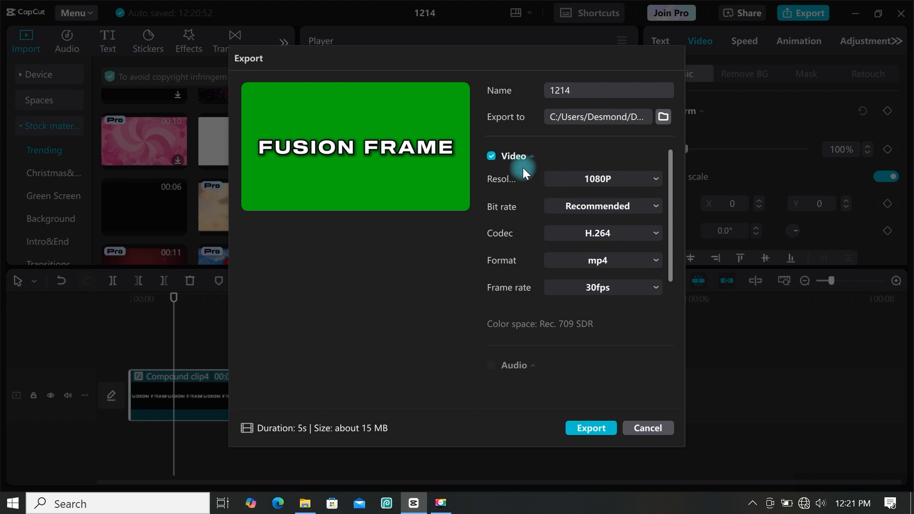
pyautogui.scroll(-4, 518, 181)
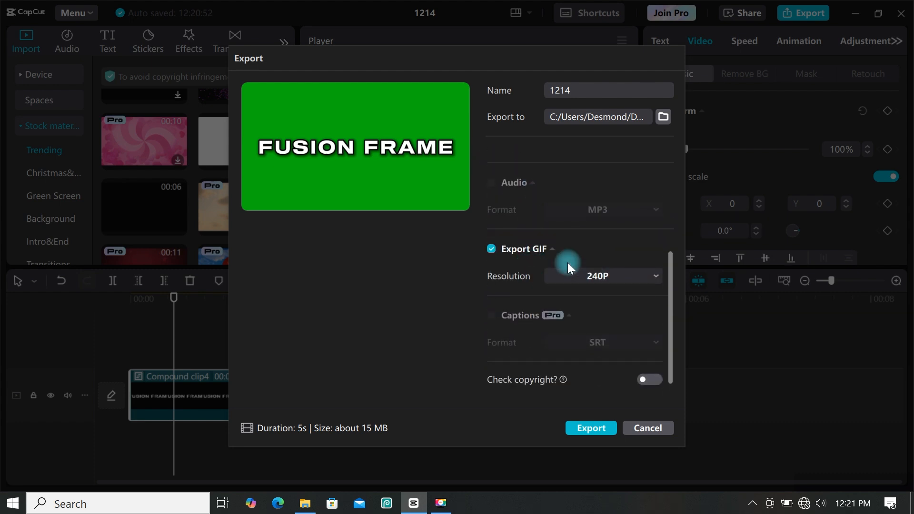
pyautogui.scroll(4, 568, 262)
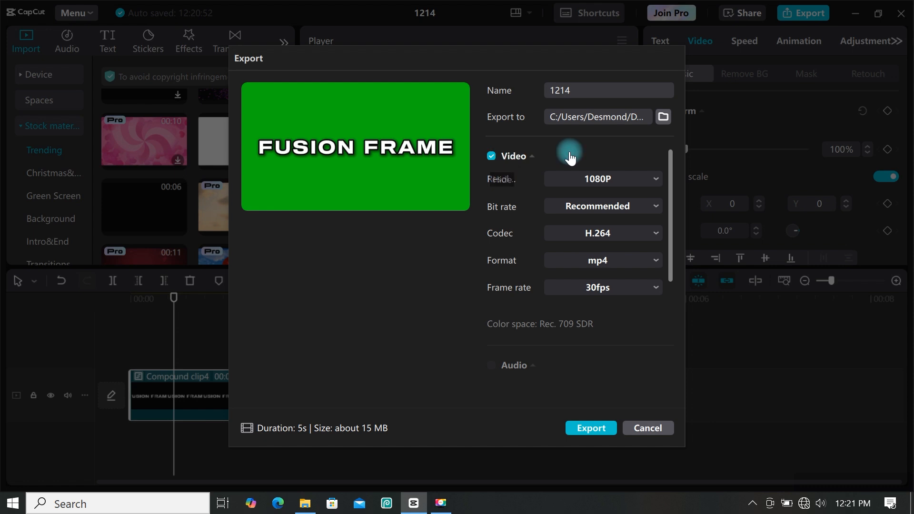
pyautogui.scroll(-4, 546, 194)
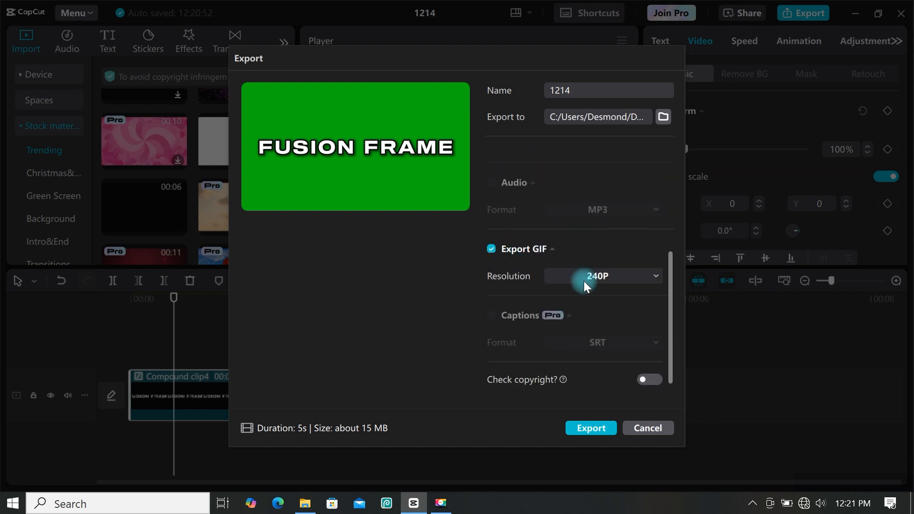
pyautogui.click(584, 427)
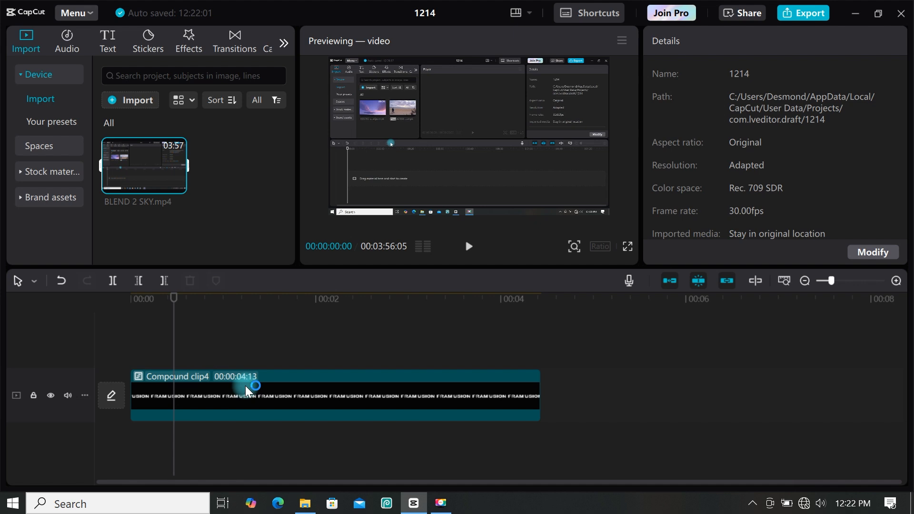
# - Delete the compound title clip from the main track
pyautogui.click(244, 386)
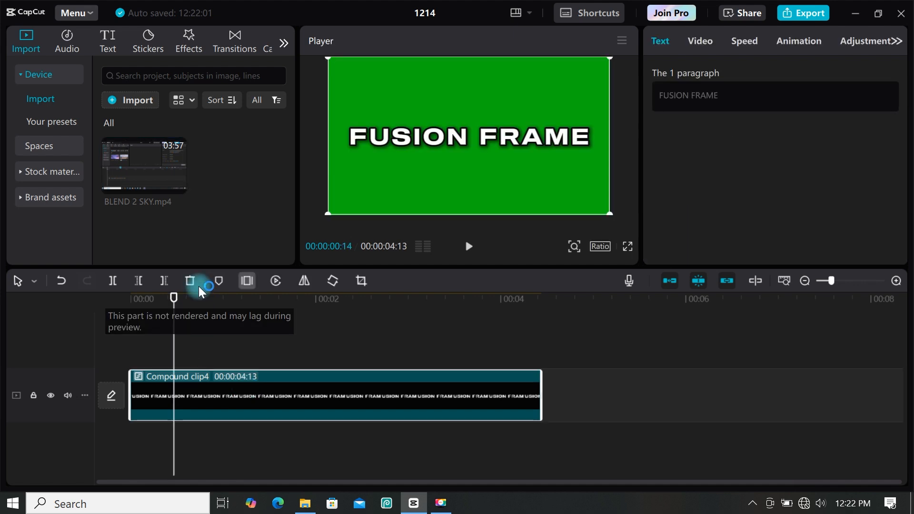
pyautogui.click(264, 373)
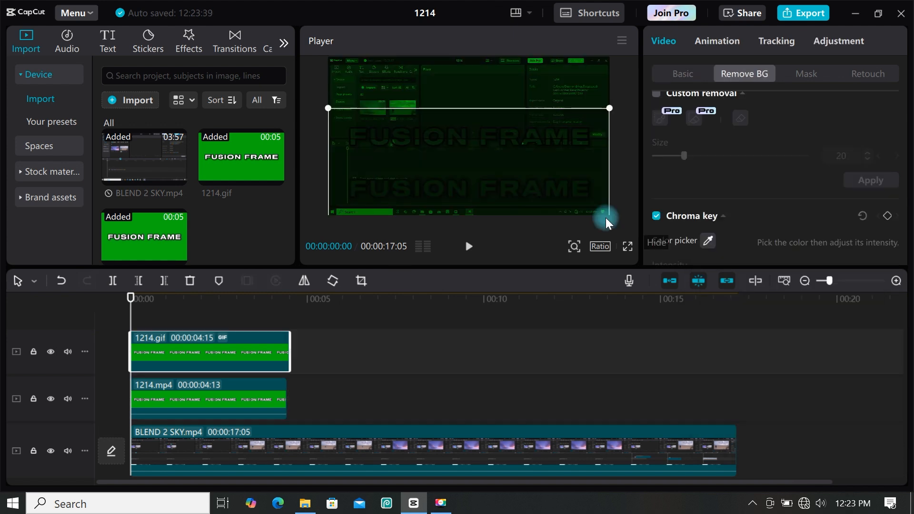
# - Pick the green background as the Chroma key color for both the 1214.gif and 1214.mp4 title clips
pyautogui.click(579, 202)
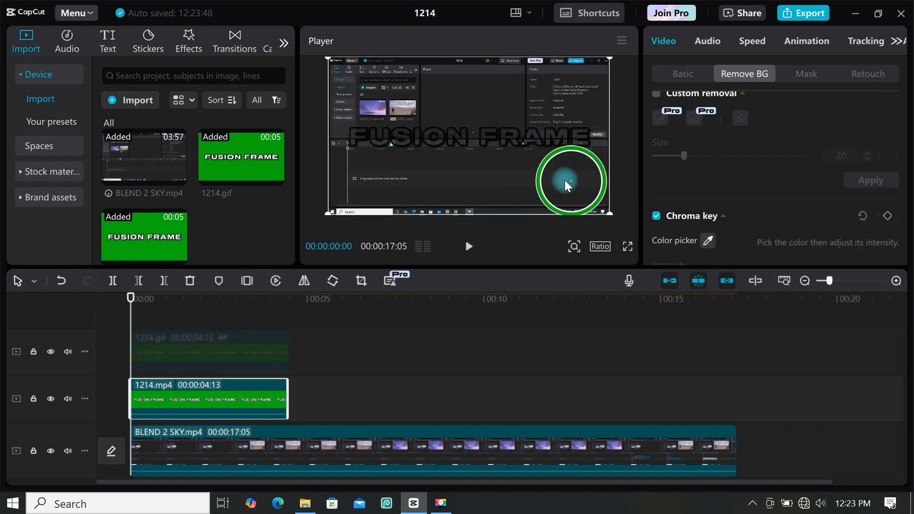
pyautogui.click(565, 180)
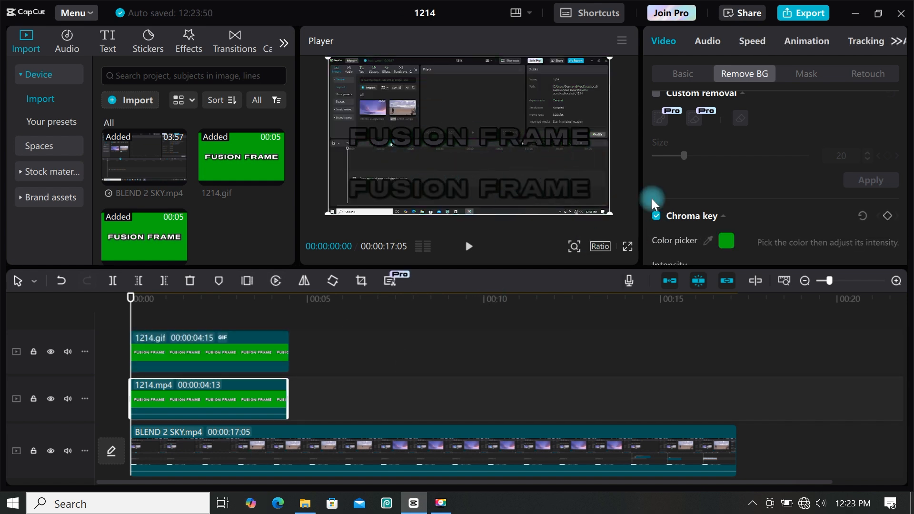
# - Shrink the 1214.mp4 title to under half size in the frame's upper part and scale the 1214.gif title below it to match
pyautogui.moveTo(611, 213); pyautogui.dragTo(530, 166)
pyautogui.moveTo(502, 138); pyautogui.dragTo(505, 94)
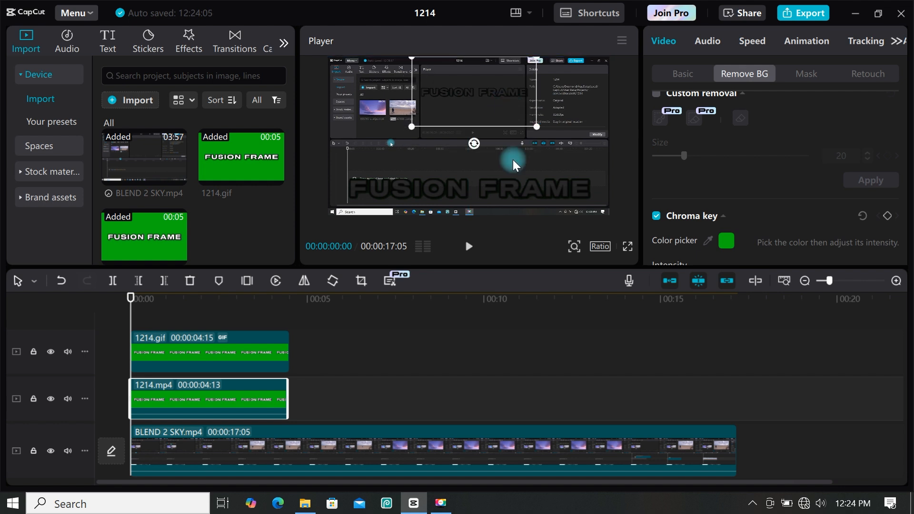
pyautogui.click(275, 339)
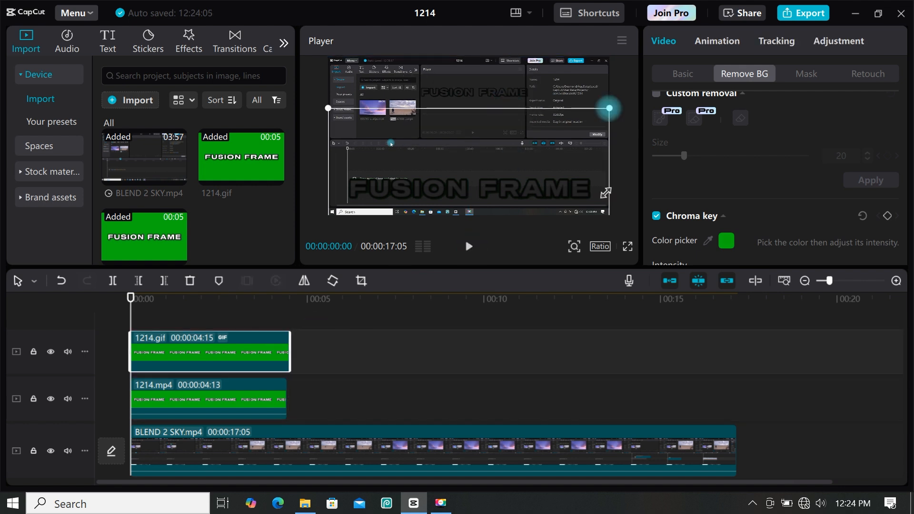
pyautogui.moveTo(609, 108); pyautogui.dragTo(541, 134)
# - Extend the 1214.gif clip to 00:00:17:05 so it ends together with the BLEND 2 SKY.mp4 clip
pyautogui.moveTo(289, 341); pyautogui.dragTo(300, 376)
pyautogui.moveTo(405, 418); pyautogui.dragTo(351, 410)
pyautogui.hscroll(-8, 270, 389)
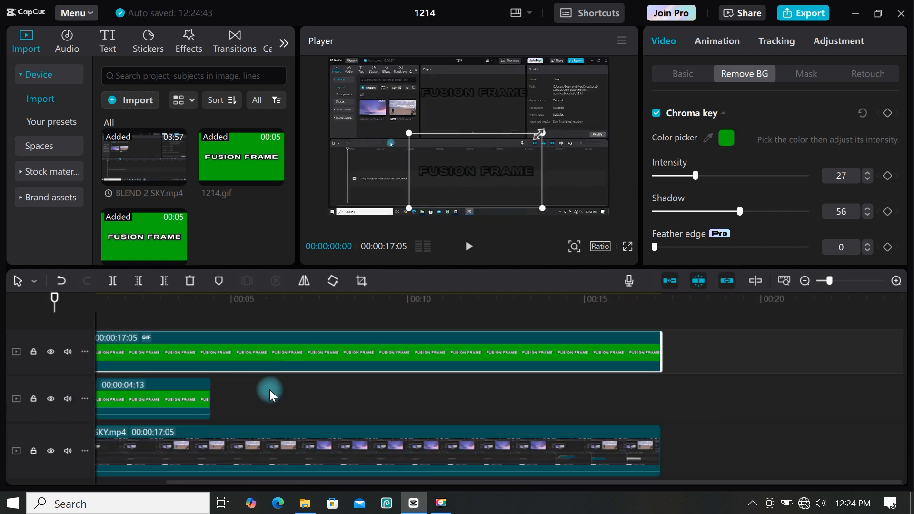
# - Try to lengthen the 1214.mp4 clip past its original end and compare it with the extended 1214.gif clip
pyautogui.moveTo(288, 399); pyautogui.dragTo(357, 393)
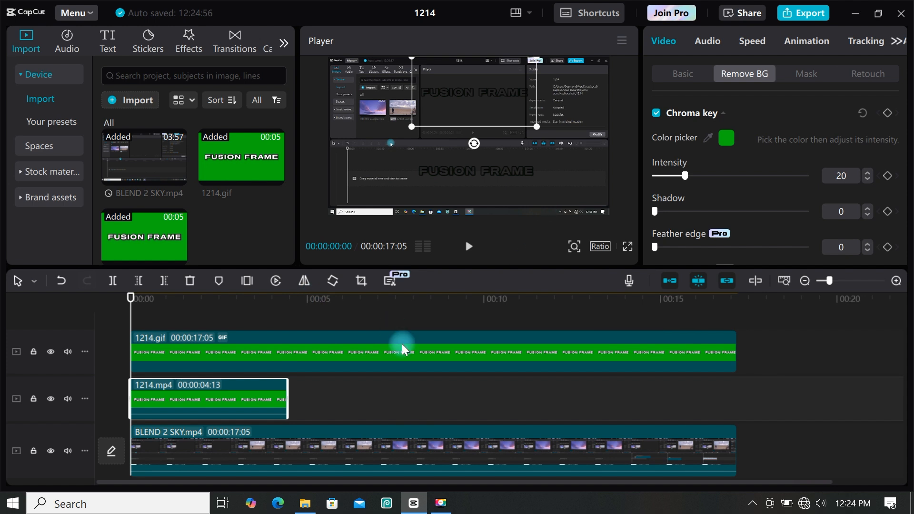
pyautogui.moveTo(736, 361)
pyautogui.mouseDown()
pyautogui.moveTo(728, 360)
pyautogui.moveTo(737, 363)
pyautogui.mouseUp()
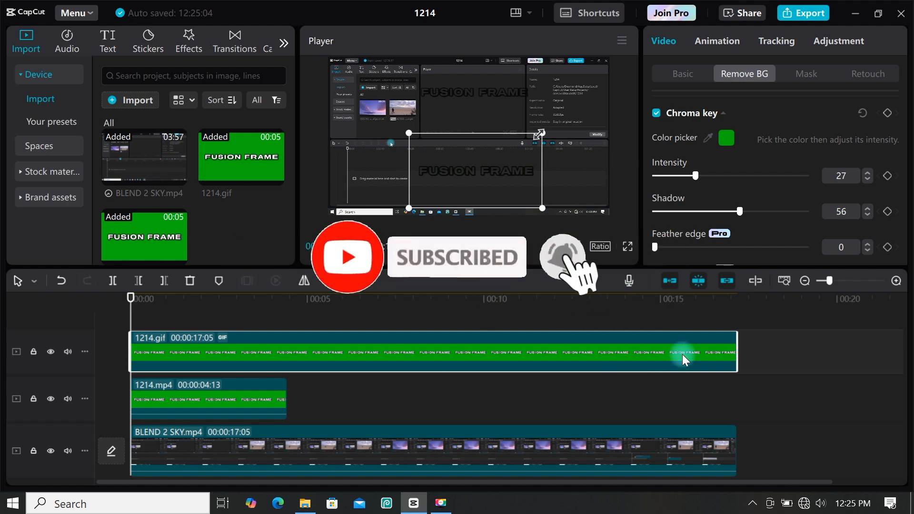
pyautogui.click(457, 410)
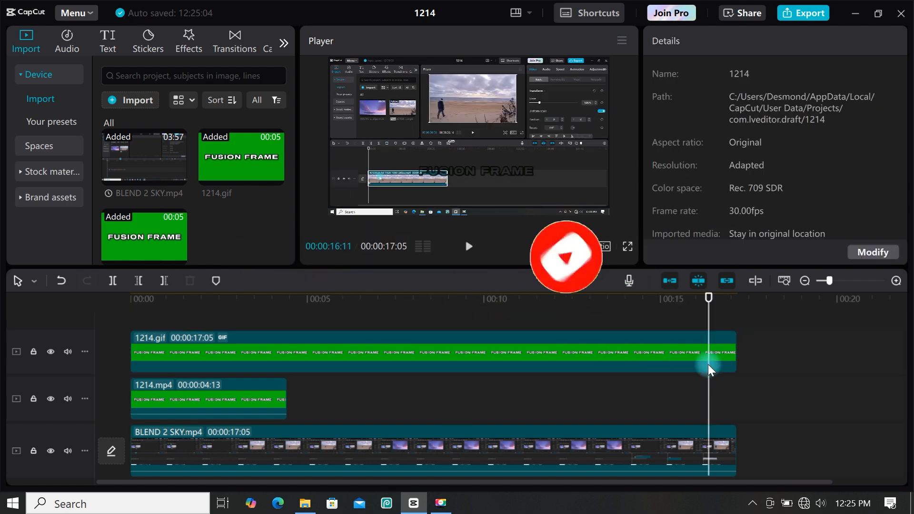